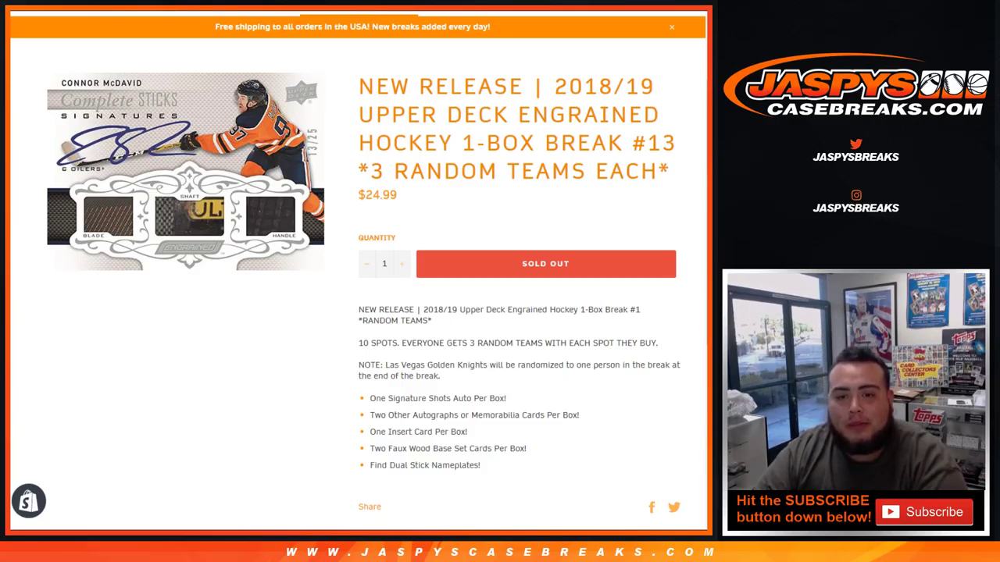
Step: Review the sold-out Engrained Hockey Break #13 page, then go to the RANDOM.ORG customer-name list
scroll(358, 274, down, 1)
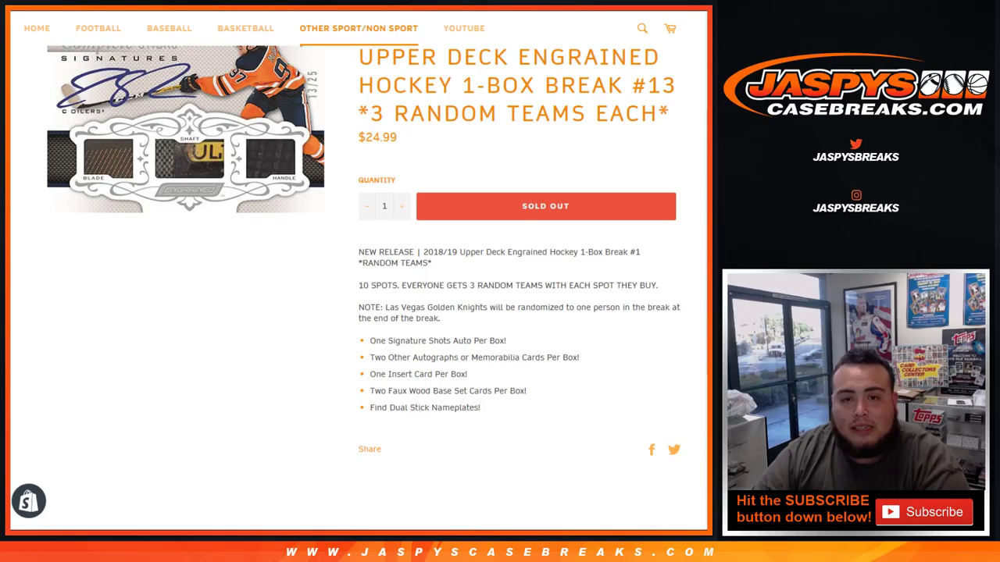
scroll(359, 281, up, 1)
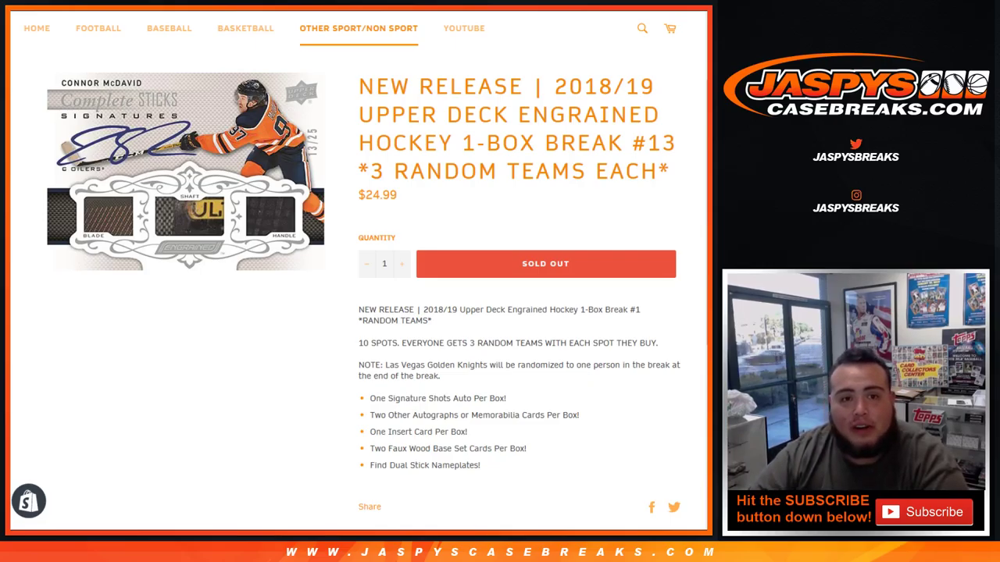
key(ctrl+Tab)
key(ctrl+Tab)
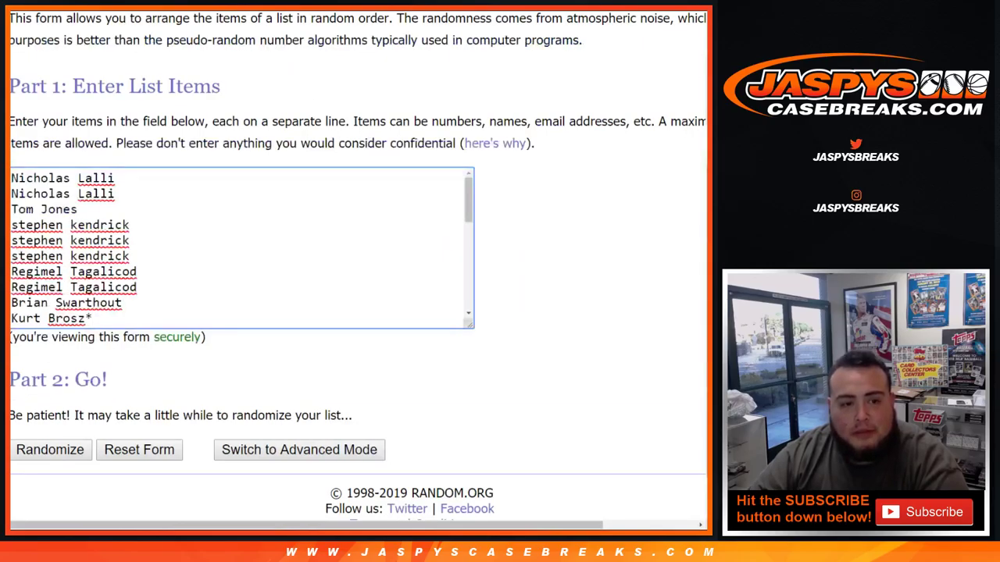
Step: Check the name and NHL team lists, then roll two dice, landing 4 and 1 for a total of 5
scroll(242, 248, down, 10)
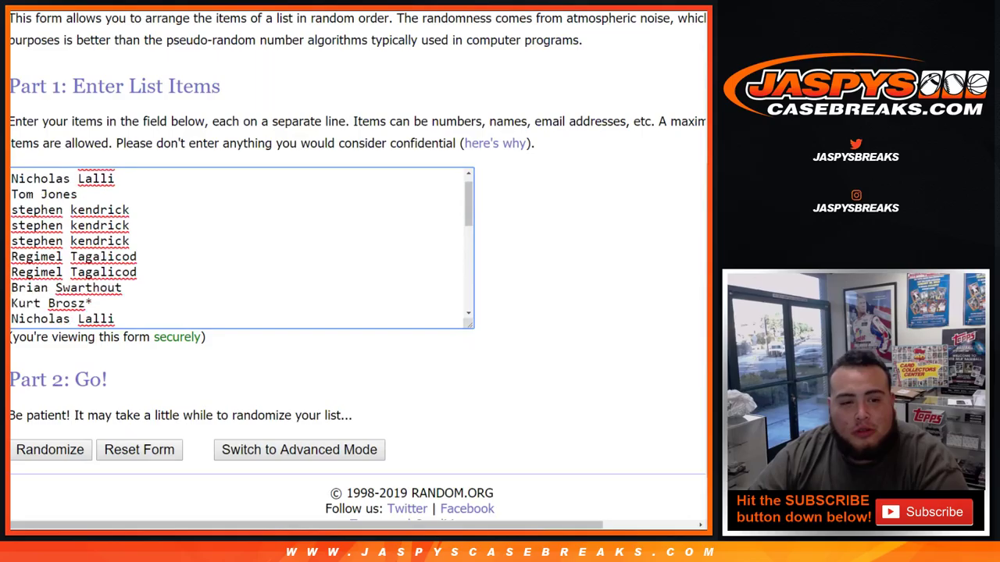
key(ctrl+Tab)
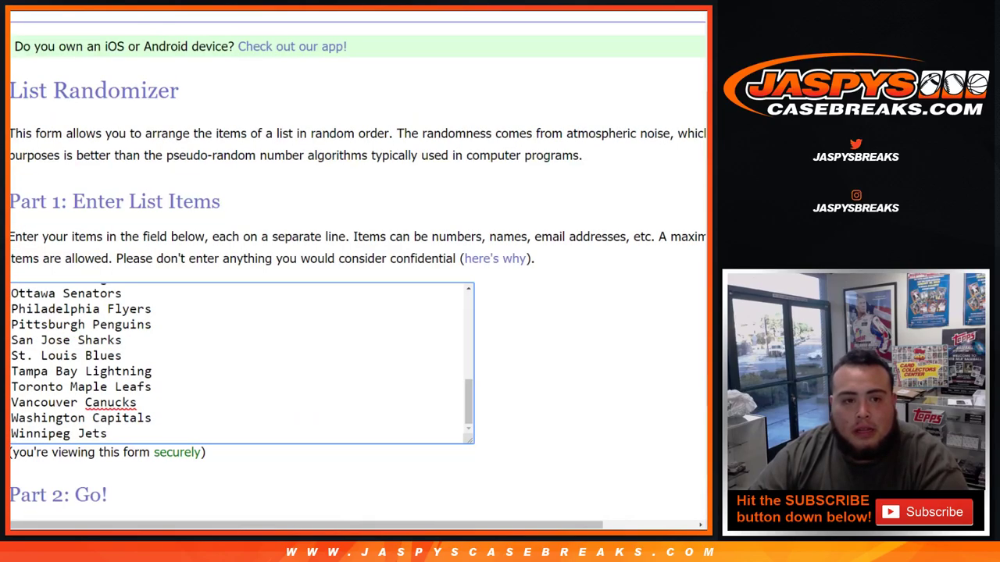
scroll(242, 364, up, 5)
scroll(242, 364, down, 5)
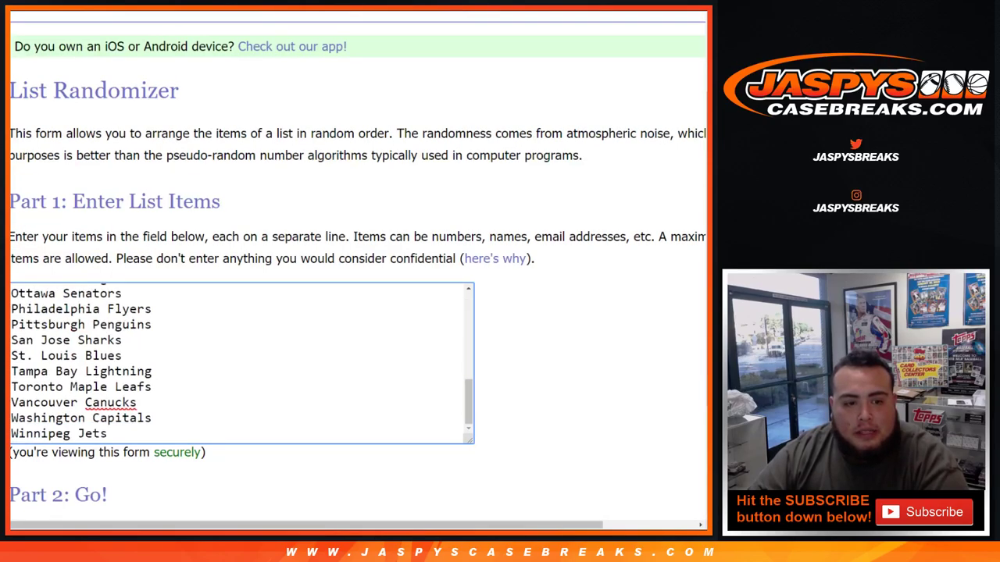
scroll(242, 363, up, 3)
scroll(242, 364, up, 1)
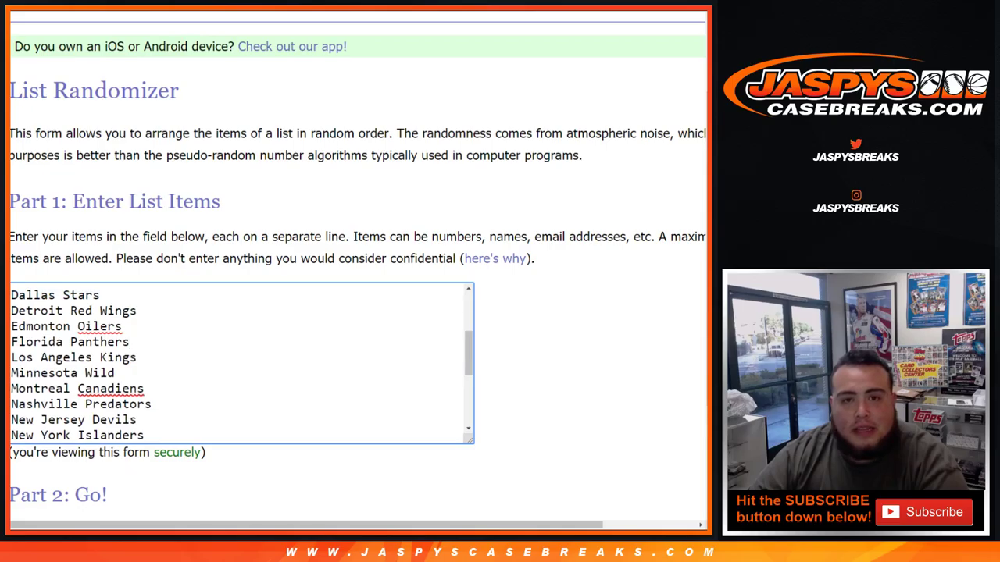
key(ctrl+Tab)
key(ctrl+Tab)
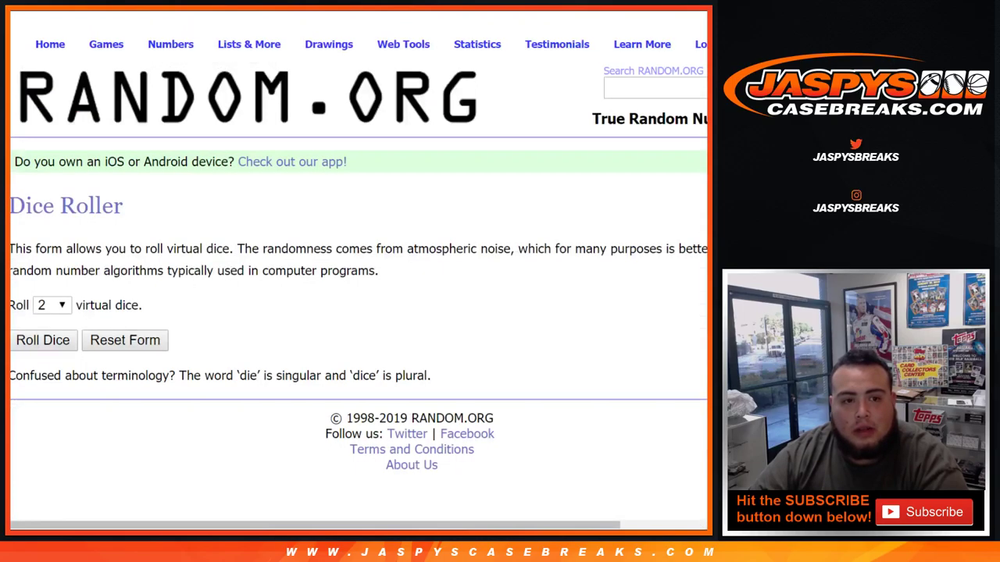
key(Return)
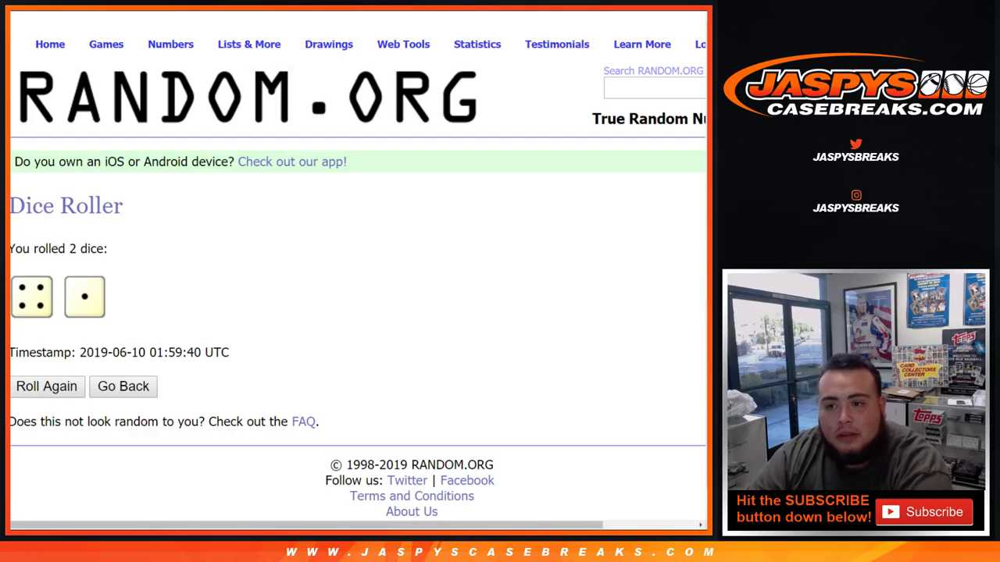
Step: Shuffle the 30 customer names five times in the List Randomizer
key(ctrl+Tab)
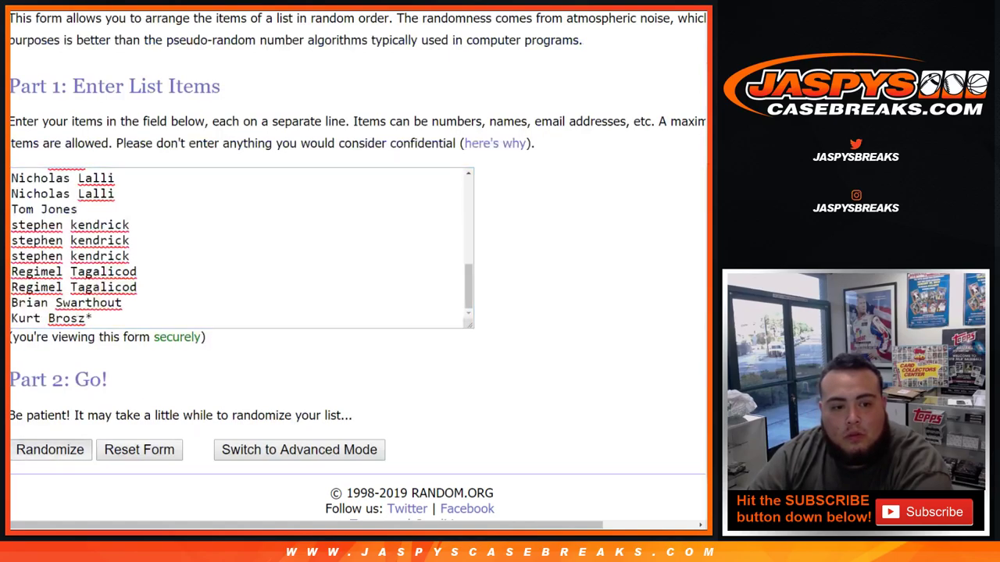
key(Return)
scroll(358, 269, down, 5)
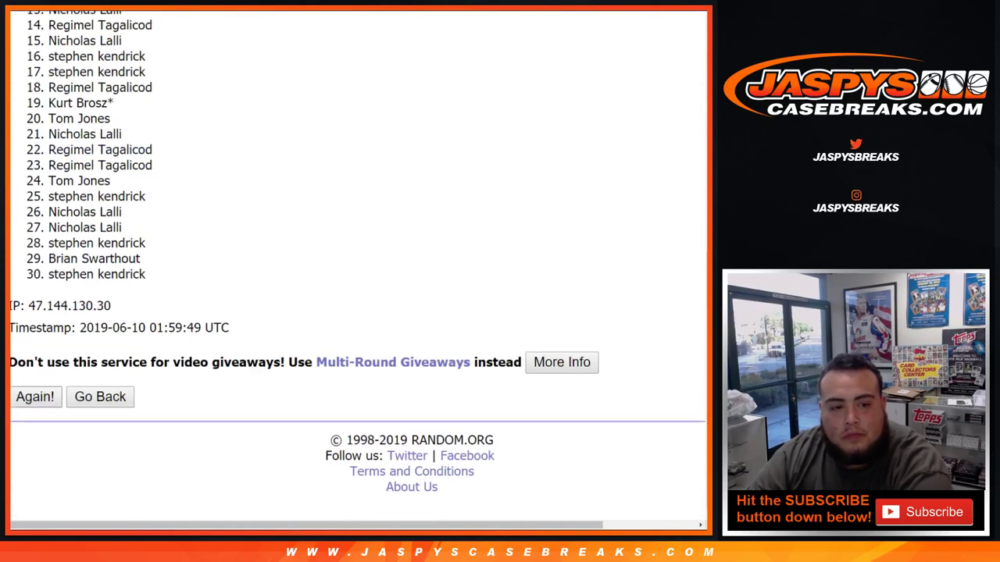
key(Return)
scroll(358, 269, down, 5)
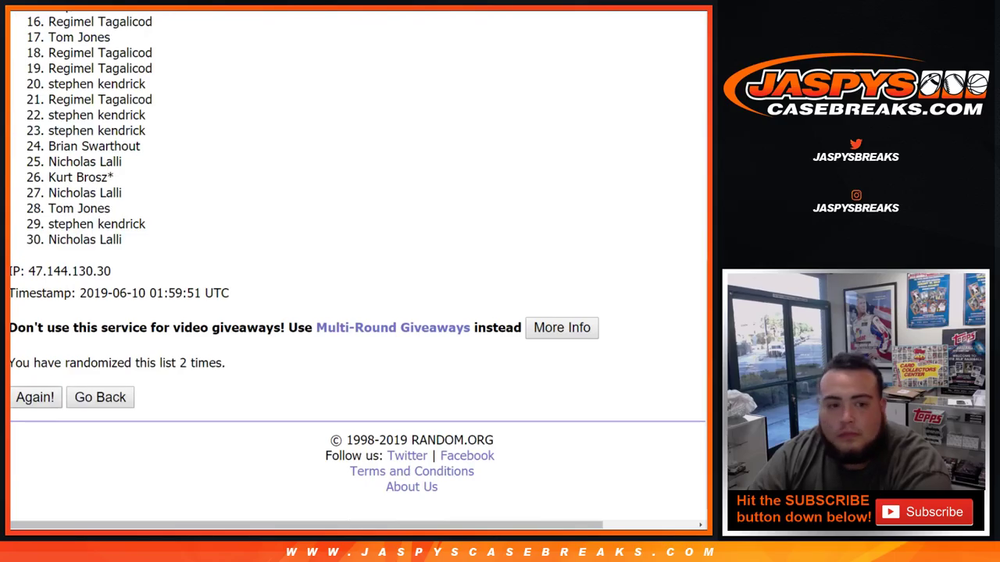
key(Return)
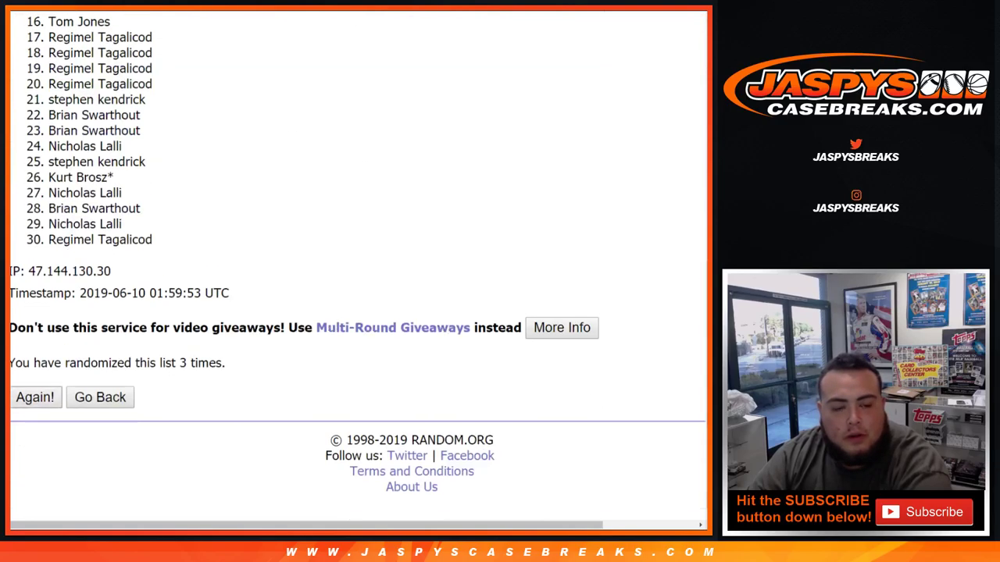
key(Return)
key(Return)
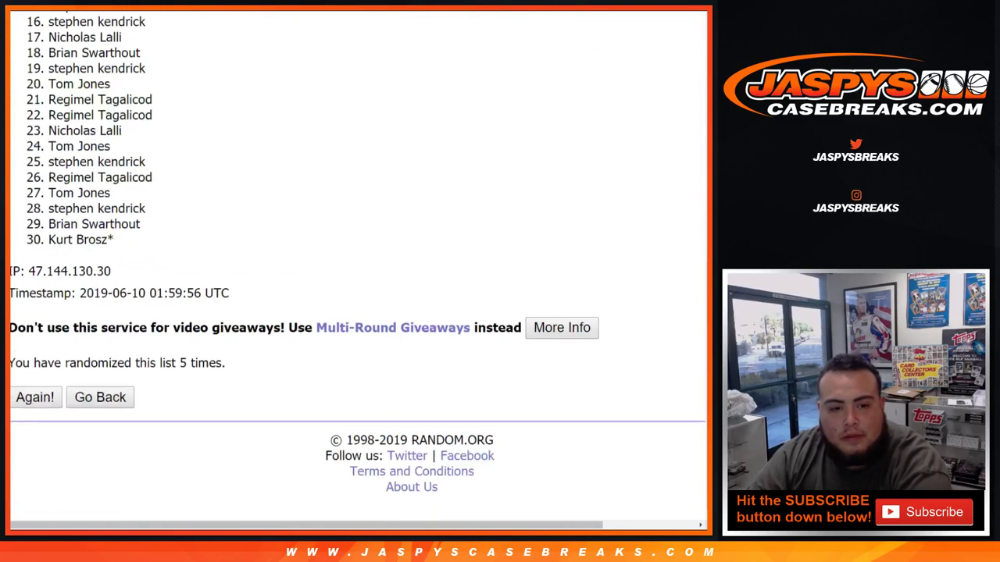
Step: Highlight the five-shuffle count and select the shuffled names, items 1–30
drag(179, 363, 226, 362)
scroll(358, 269, up, 5)
drag(49, 192, 114, 413)
key(ctrl+c)
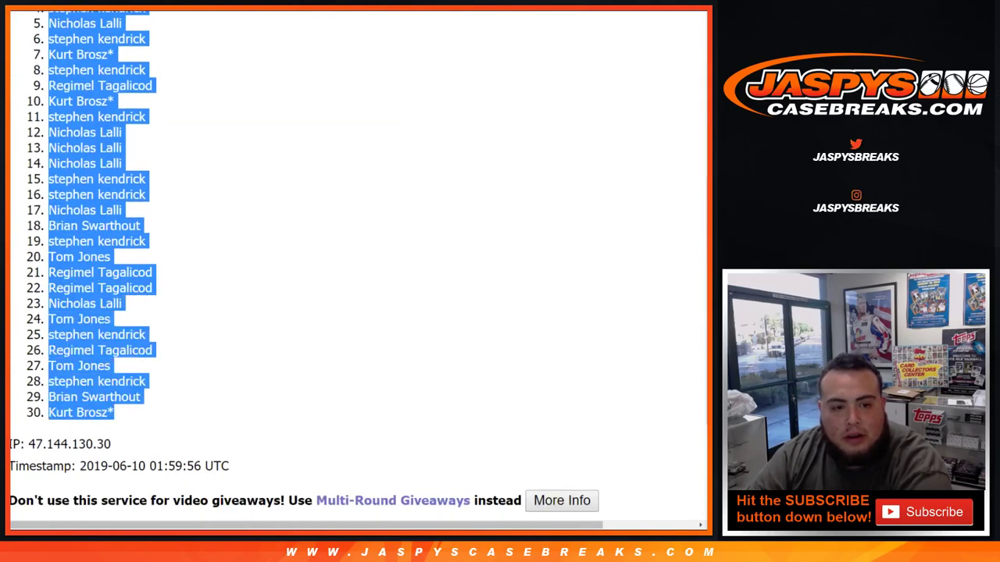
Step: Paste the shuffled names into column A at font size 14 and autofit the column
key(ctrl+Tab)
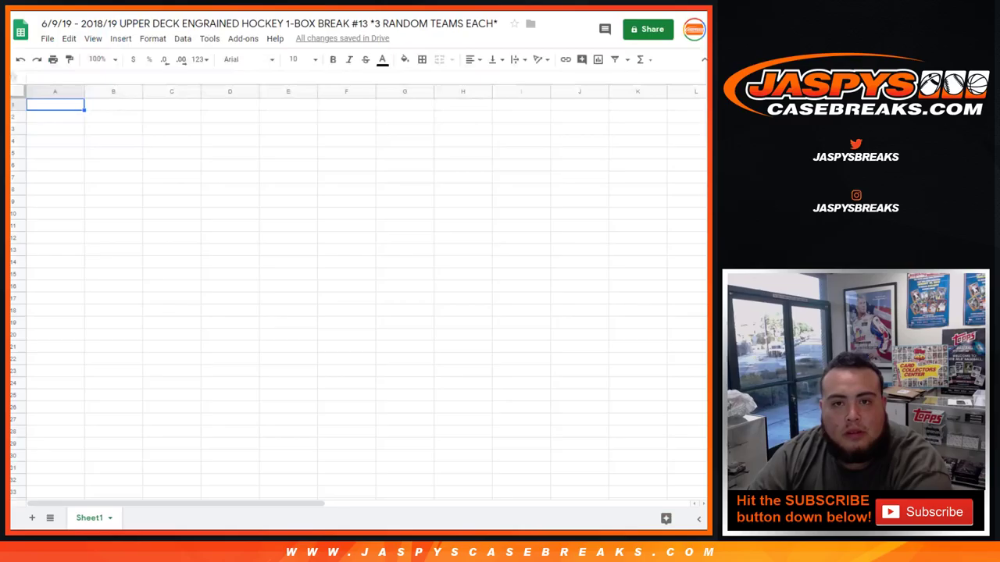
key(ctrl+v)
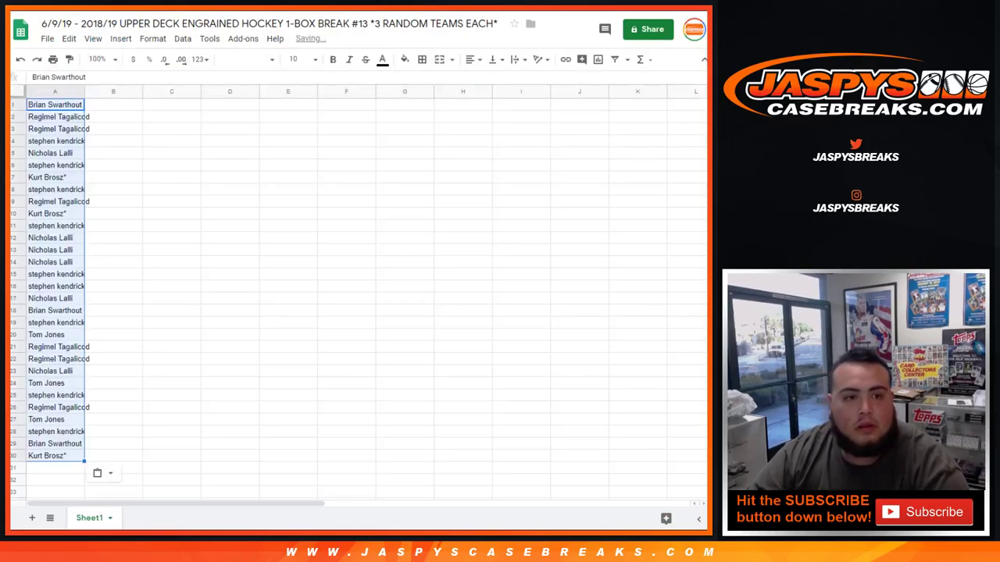
click(297, 59)
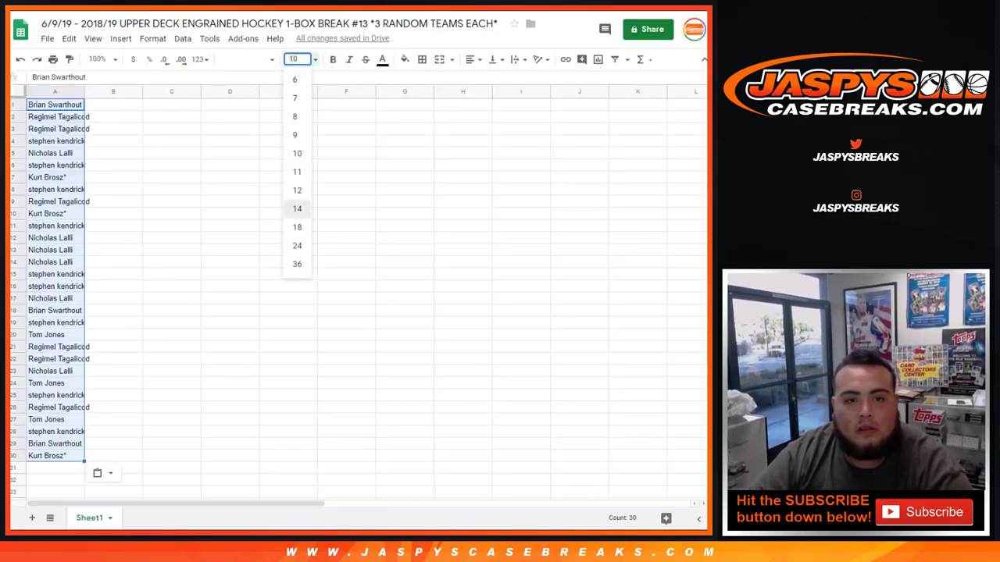
click(297, 208)
double_click(84, 92)
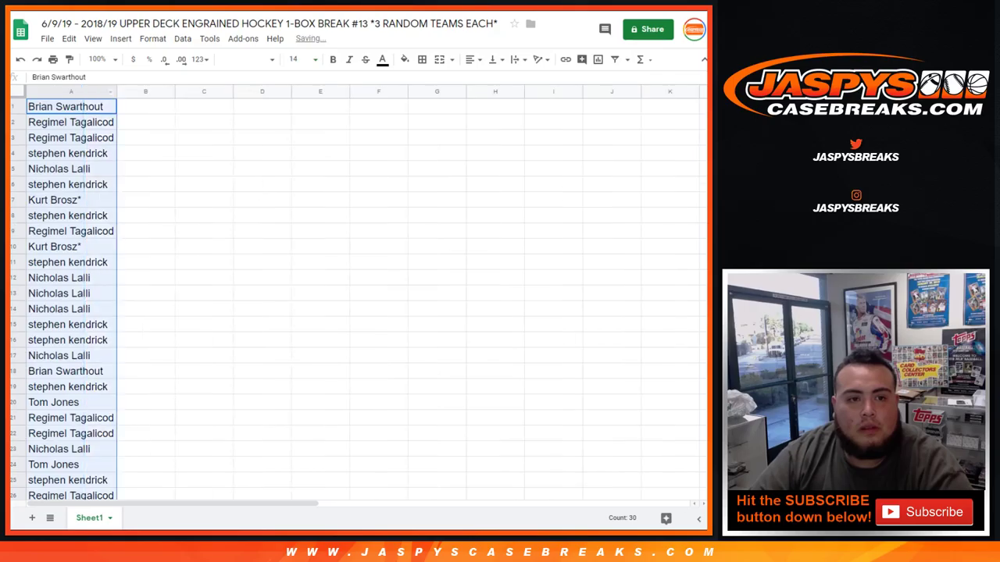
key(ctrl+Tab)
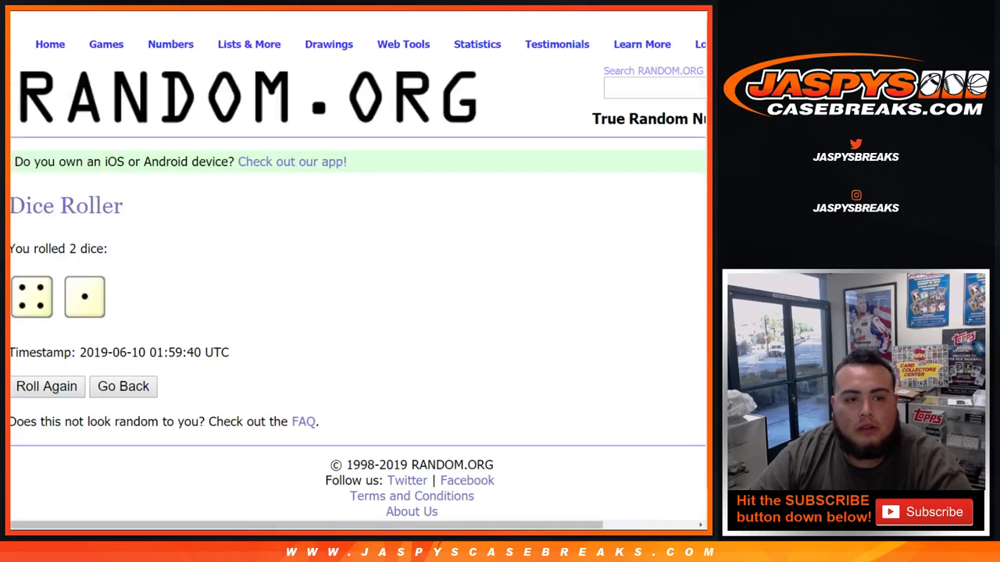
Step: Shuffle the 30 NHL teams five times in the List Randomizer
key(ctrl+Tab)
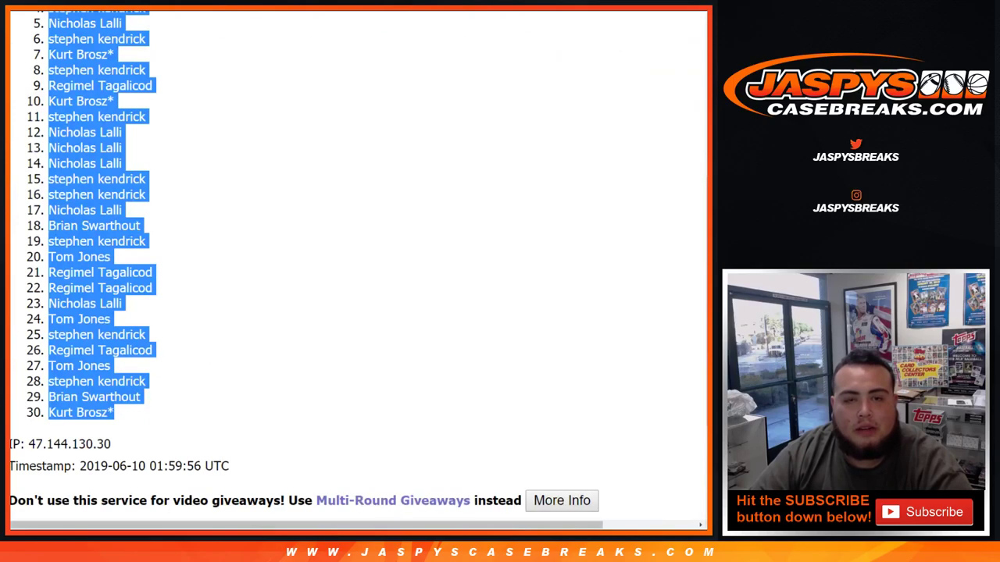
key(ctrl+Tab)
scroll(358, 269, down, 2)
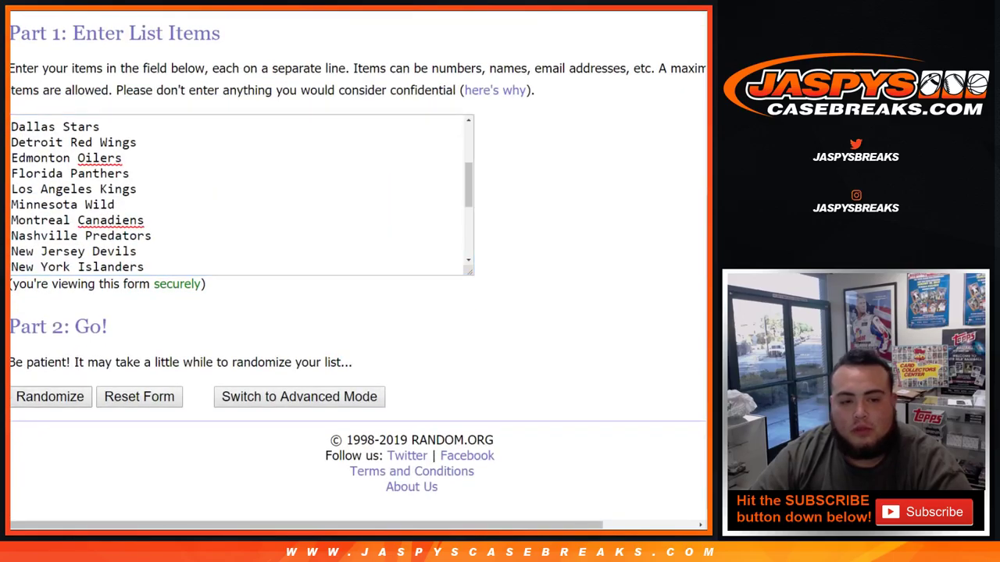
click(49, 396)
scroll(358, 269, down, 5)
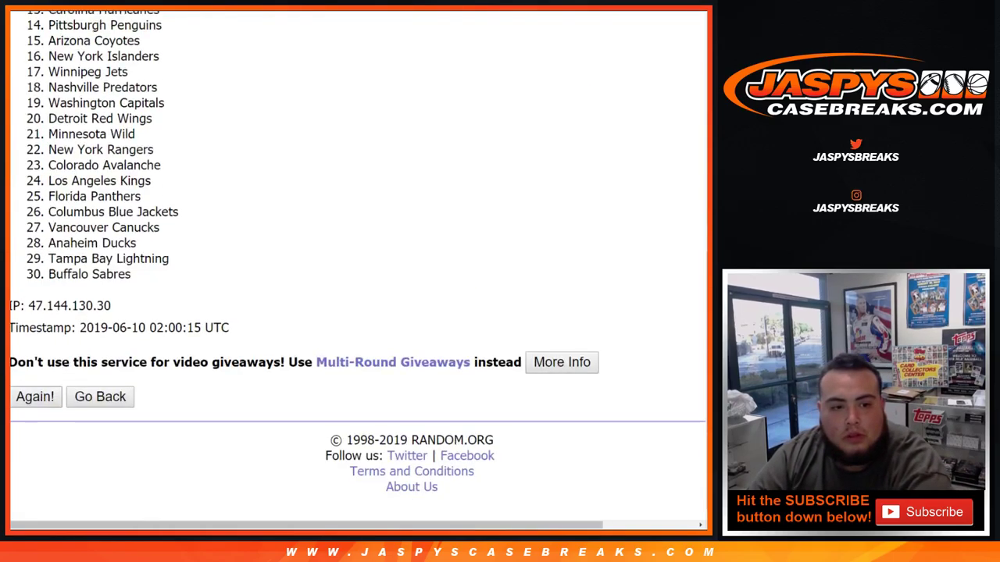
click(35, 397)
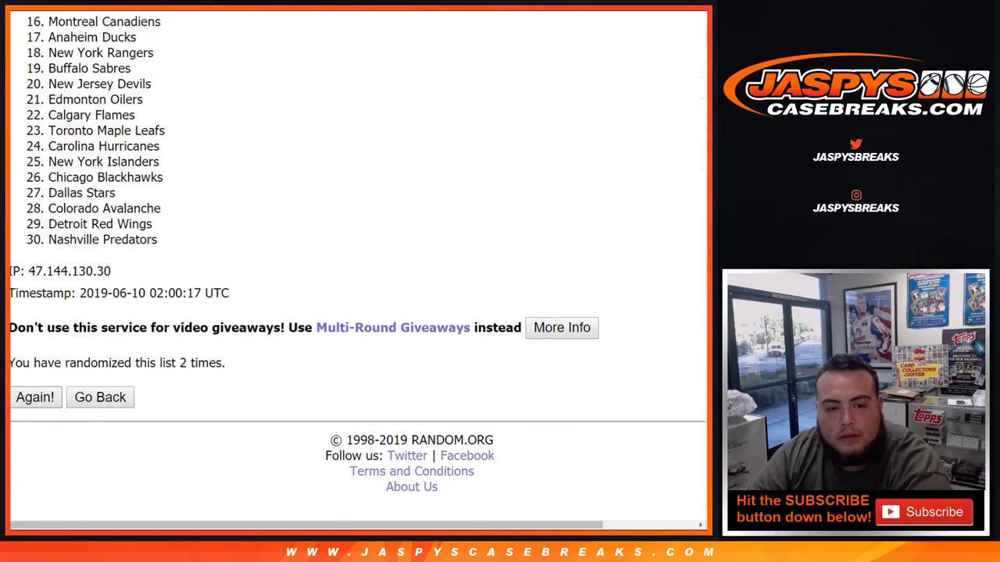
click(35, 397)
click(35, 397)
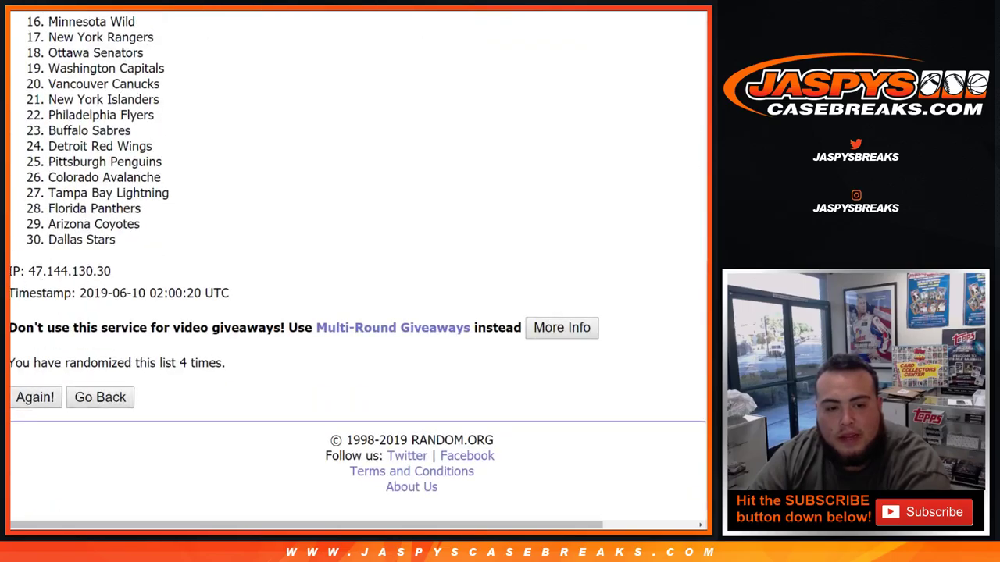
click(36, 397)
Step: Highlight the five-shuffle count and select the full shuffled team list
drag(179, 363, 225, 362)
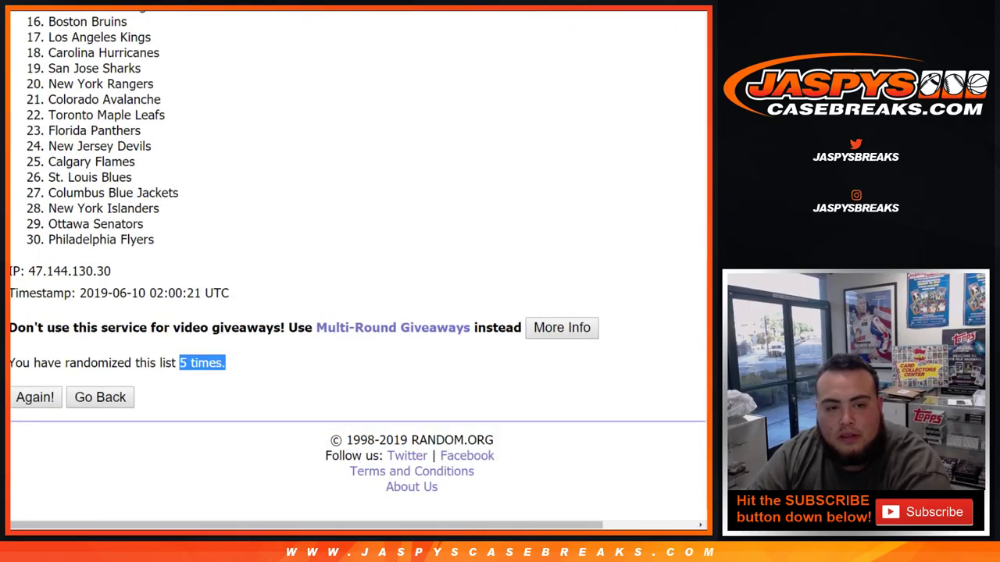
scroll(358, 269, up, 5)
drag(145, 191, 123, 191)
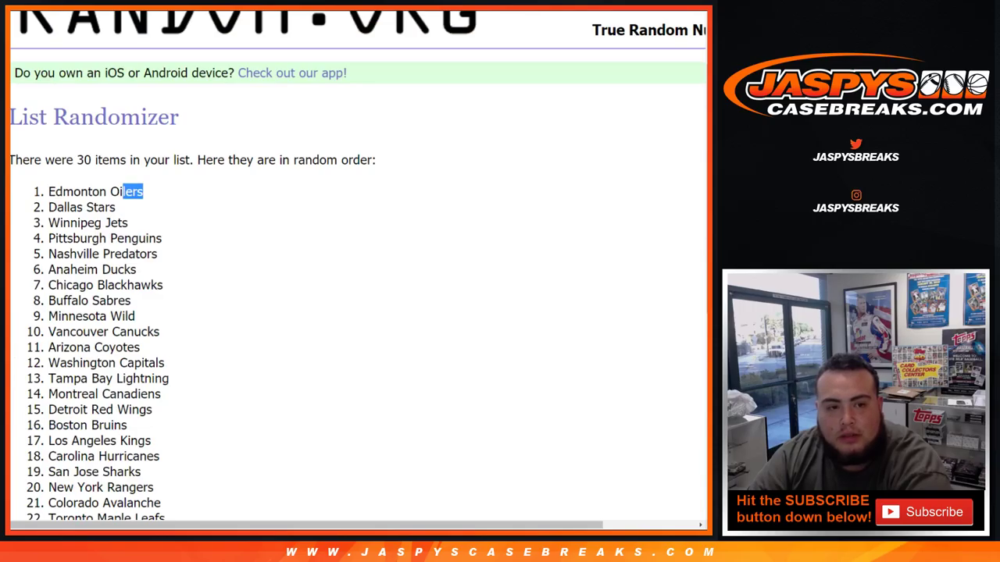
drag(47, 191, 155, 355)
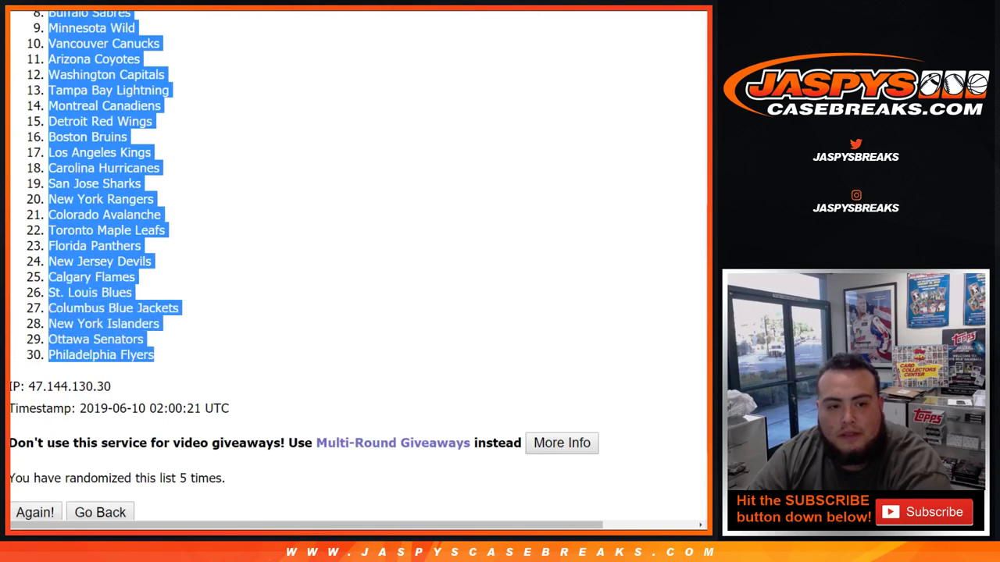
Step: Paste the shuffled teams into column B from B1 at size 14 and autofit the column
key(ctrl+c)
key(alt+Tab)
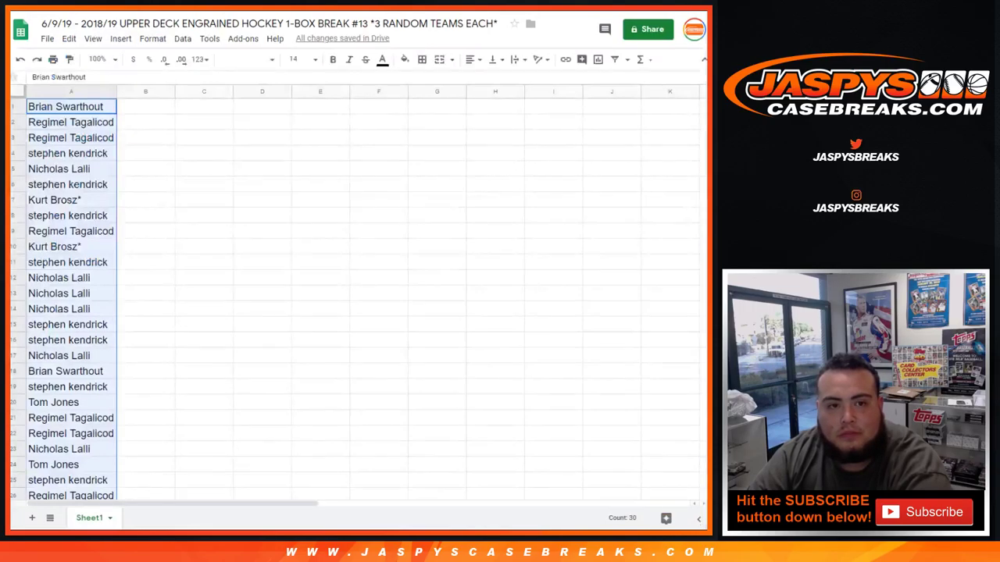
click(146, 107)
right_click(131, 108)
click(161, 154)
click(295, 59)
click(297, 209)
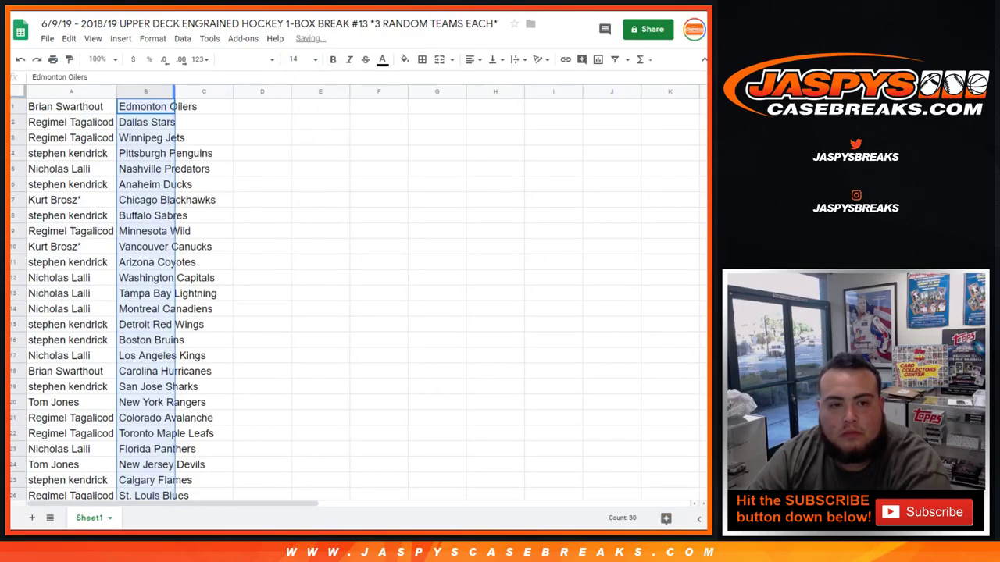
double_click(175, 91)
Step: Go through the customer–team pairings row by row for rows 1 to 15
click(12, 106)
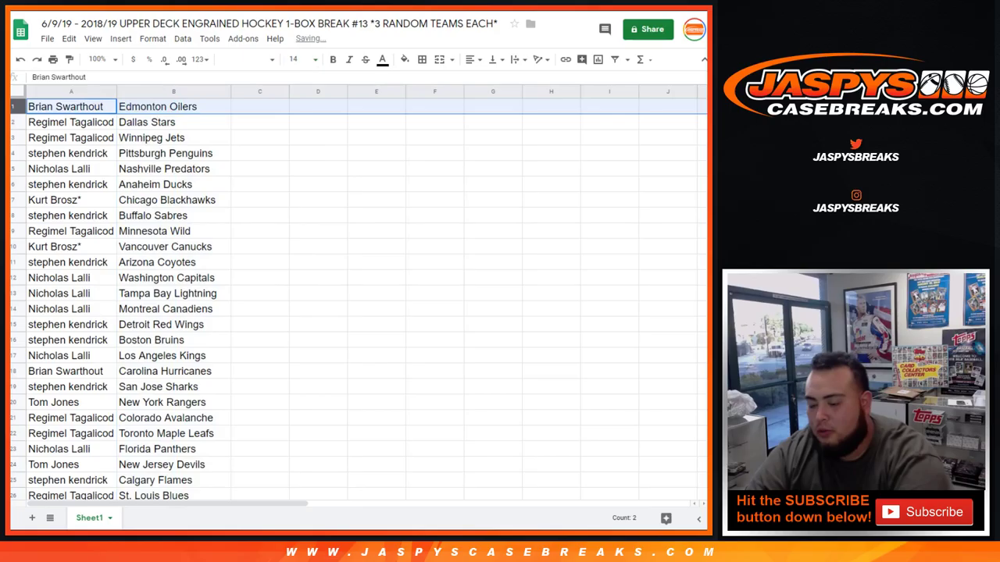
click(13, 122)
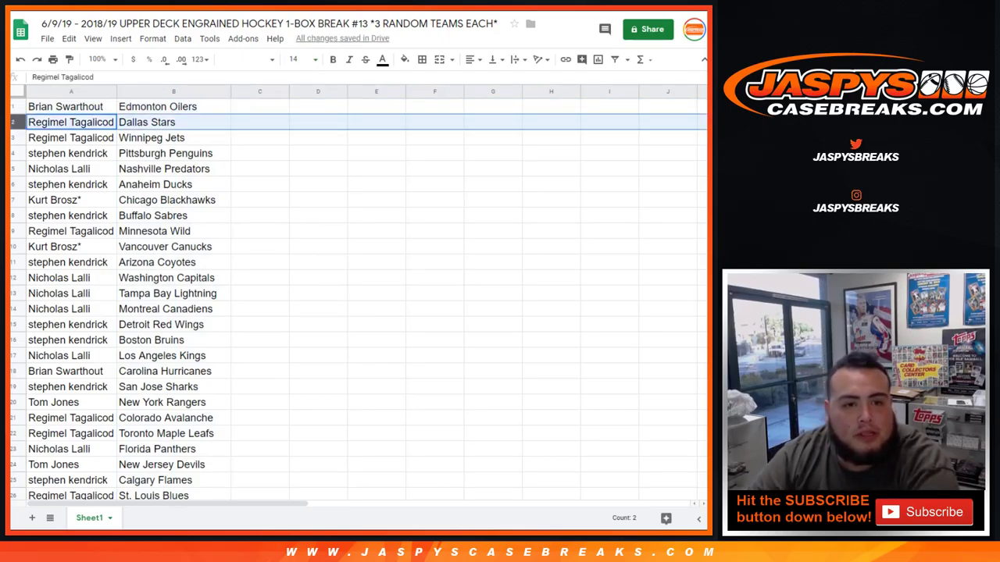
click(13, 137)
click(12, 153)
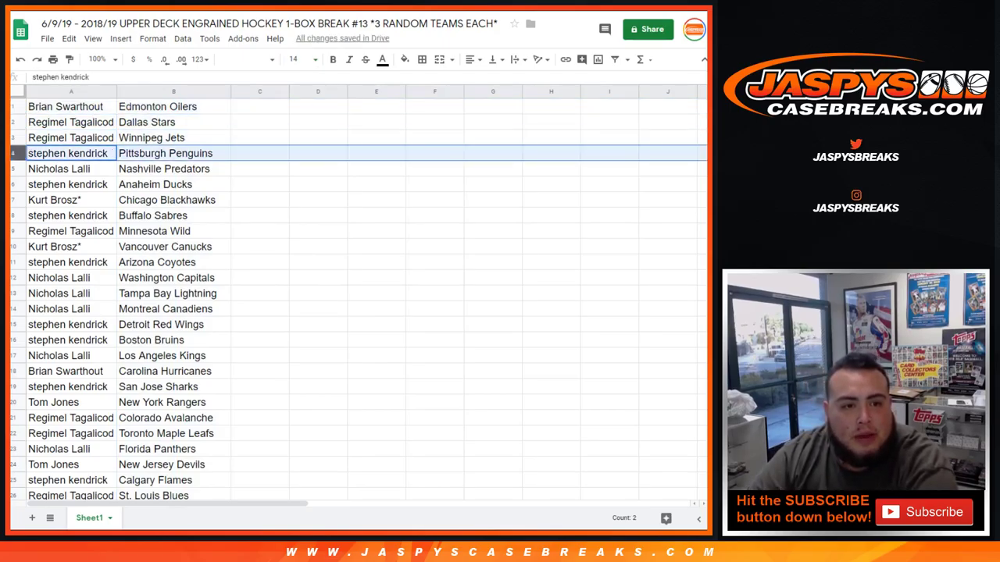
click(12, 169)
click(12, 184)
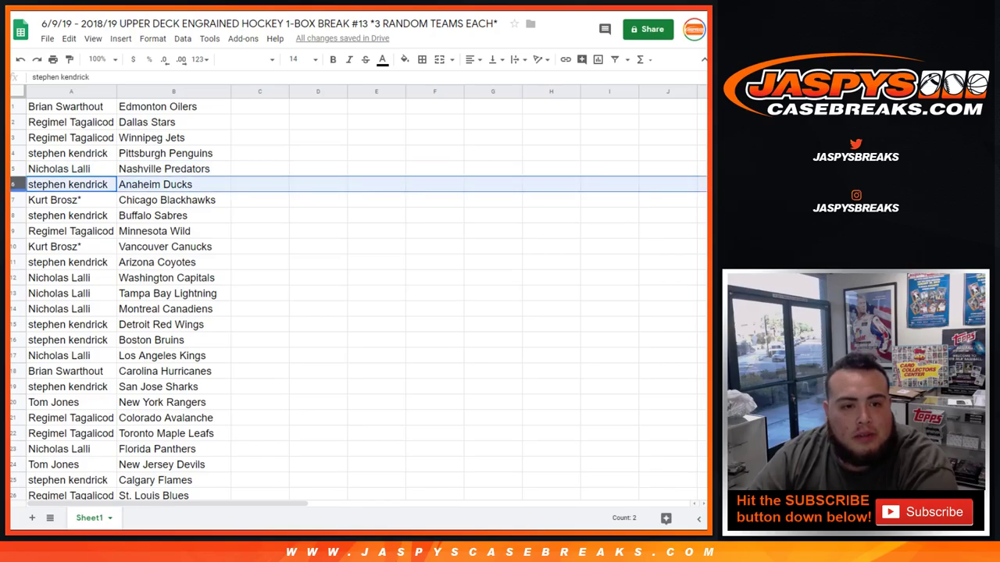
click(13, 200)
click(13, 215)
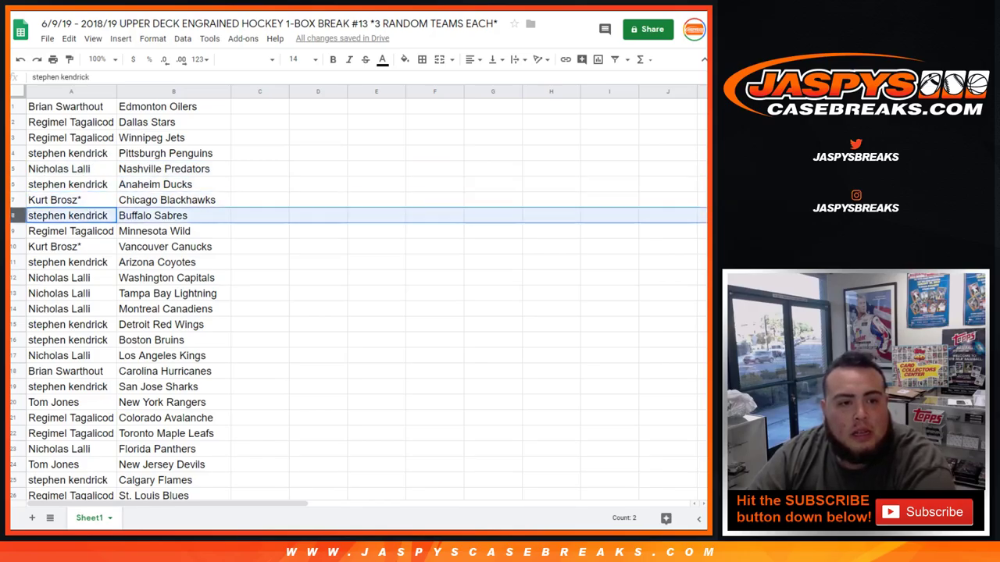
click(13, 232)
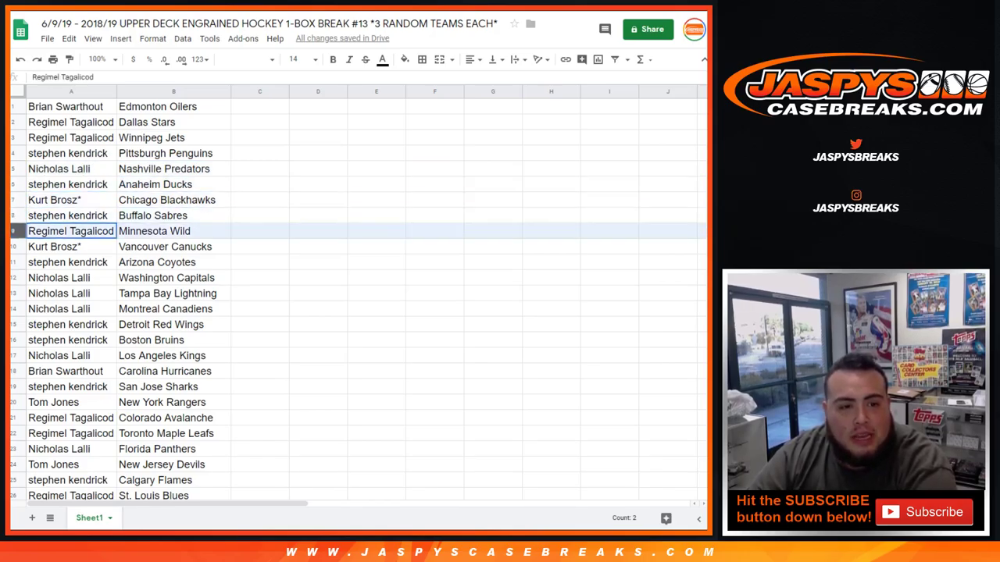
click(12, 247)
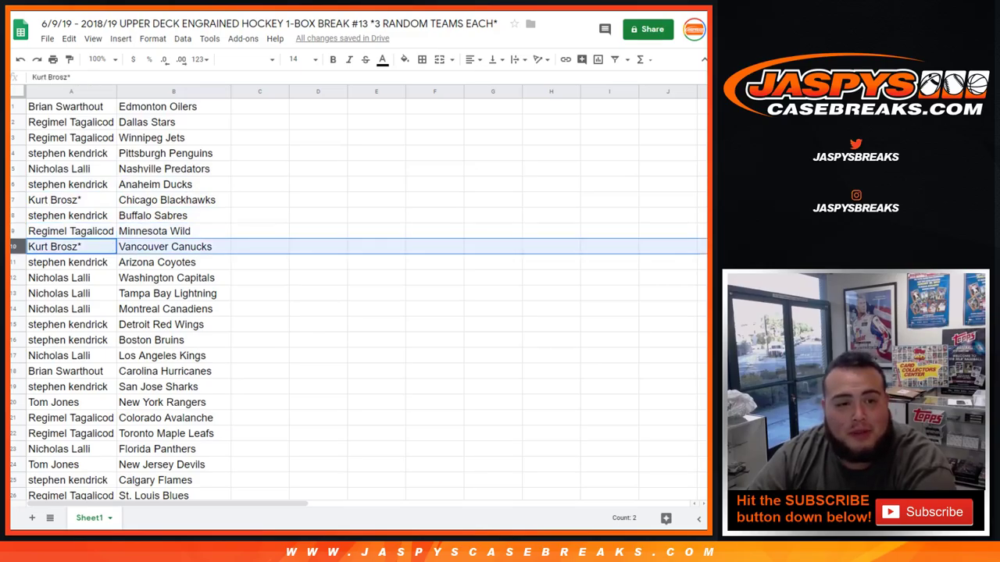
click(12, 262)
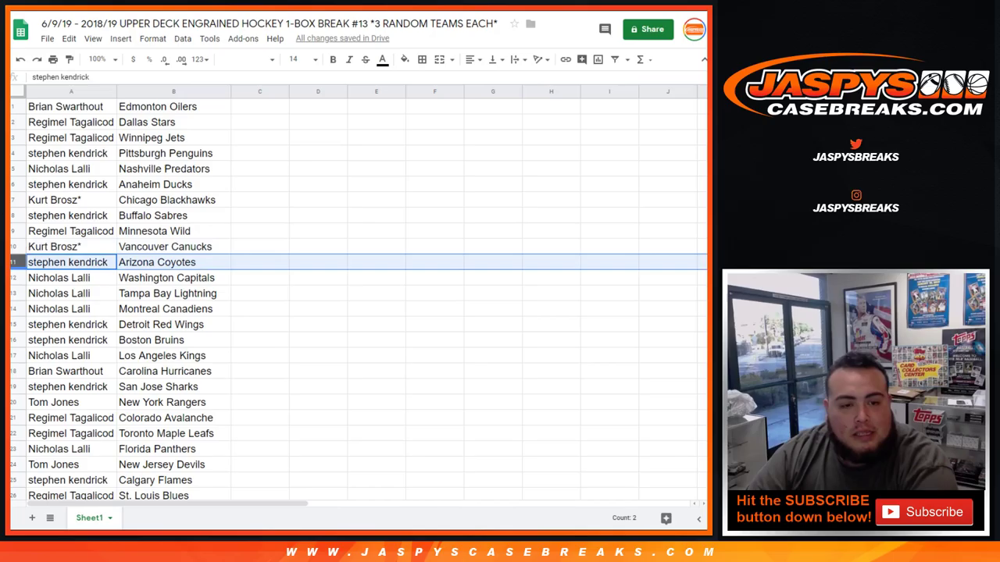
click(12, 278)
click(12, 294)
click(13, 309)
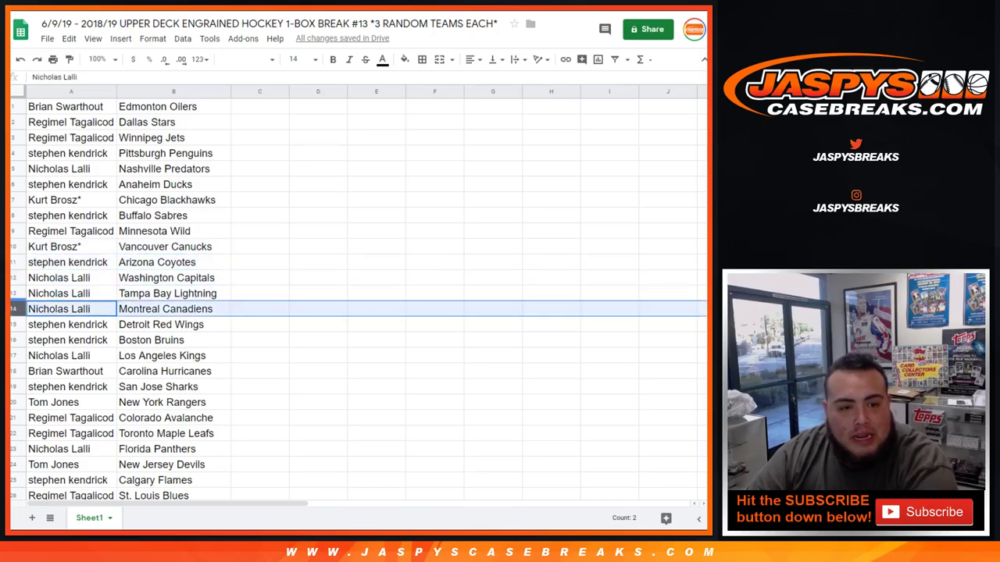
click(12, 325)
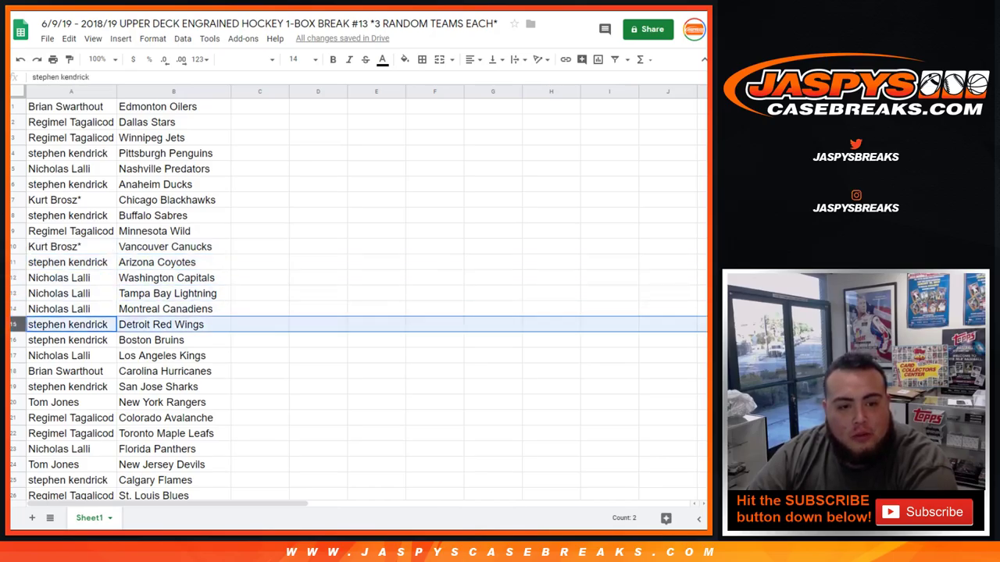
Step: Continue reviewing the pairings row by row for rows 16 to 30
click(13, 341)
click(12, 357)
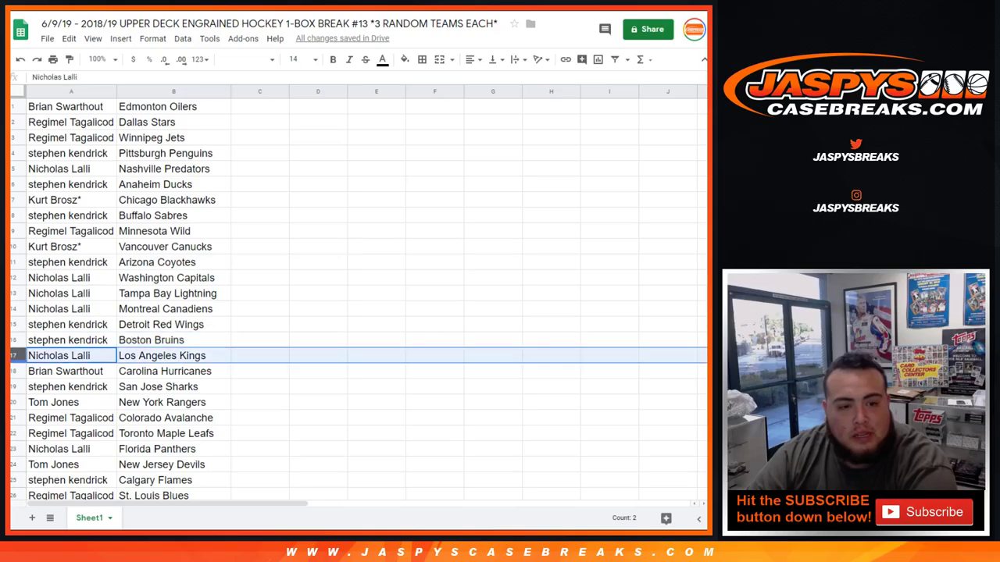
click(12, 372)
scroll(358, 297, down, 2)
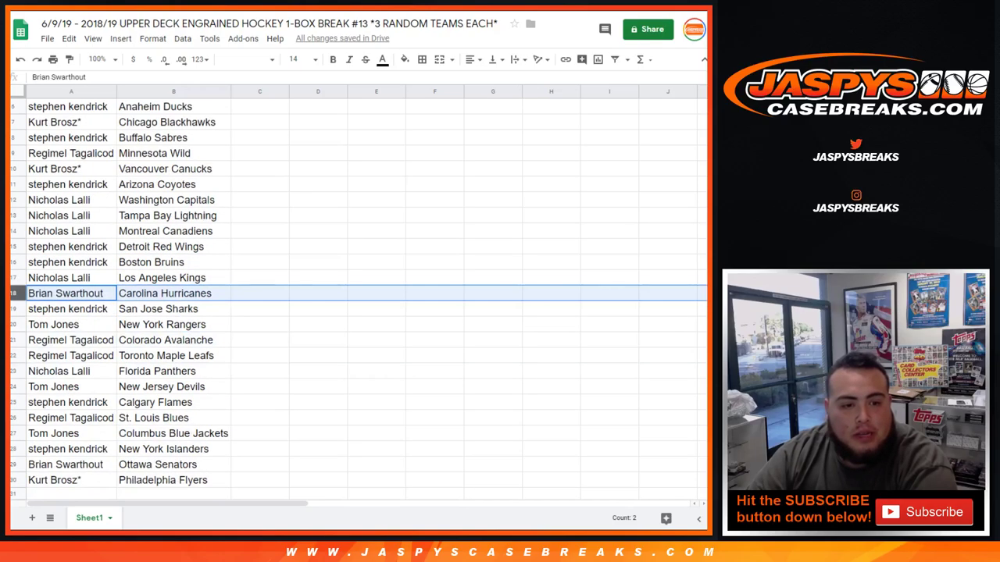
click(13, 309)
click(12, 325)
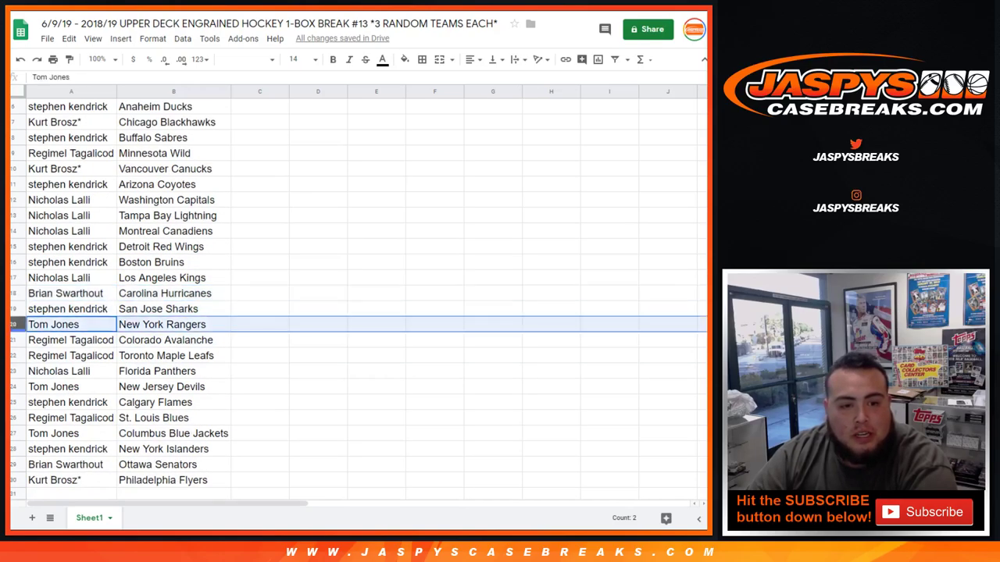
click(13, 341)
click(12, 356)
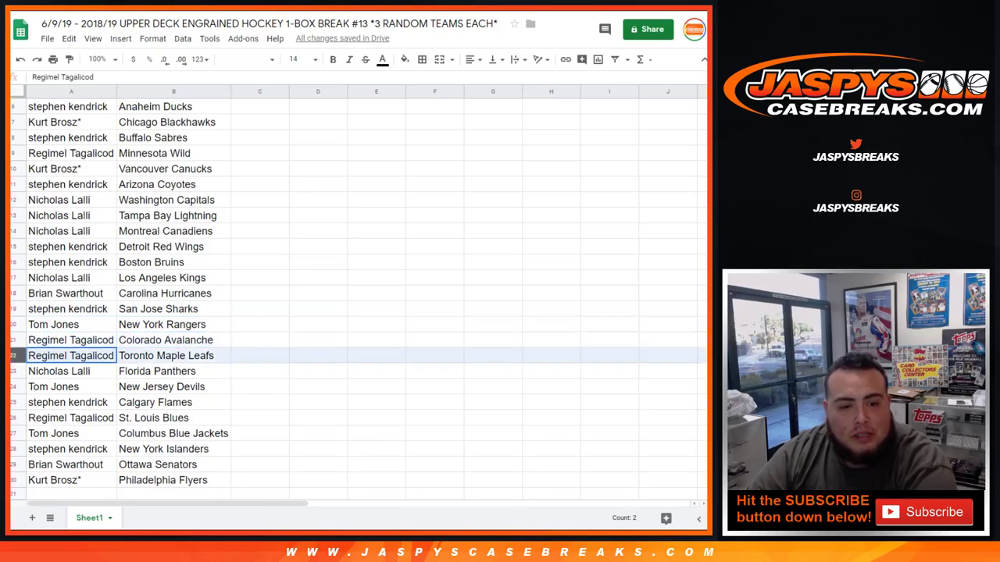
click(13, 371)
click(12, 387)
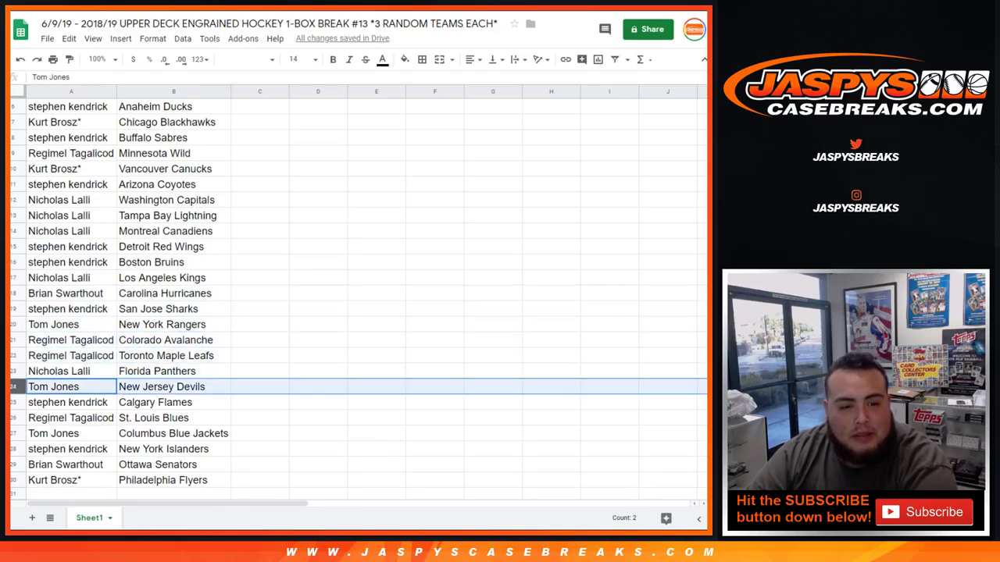
scroll(358, 297, down, 1)
click(12, 371)
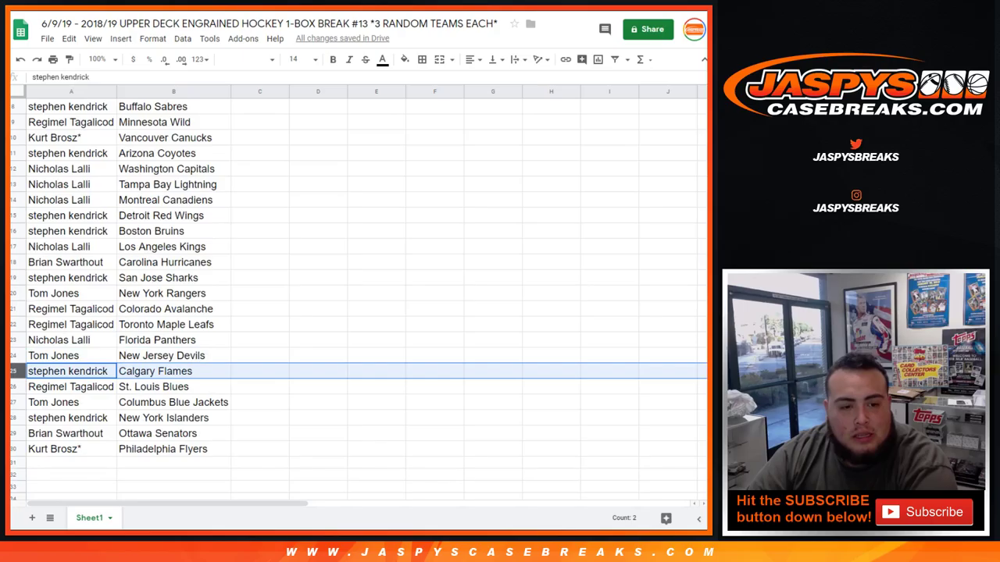
click(13, 386)
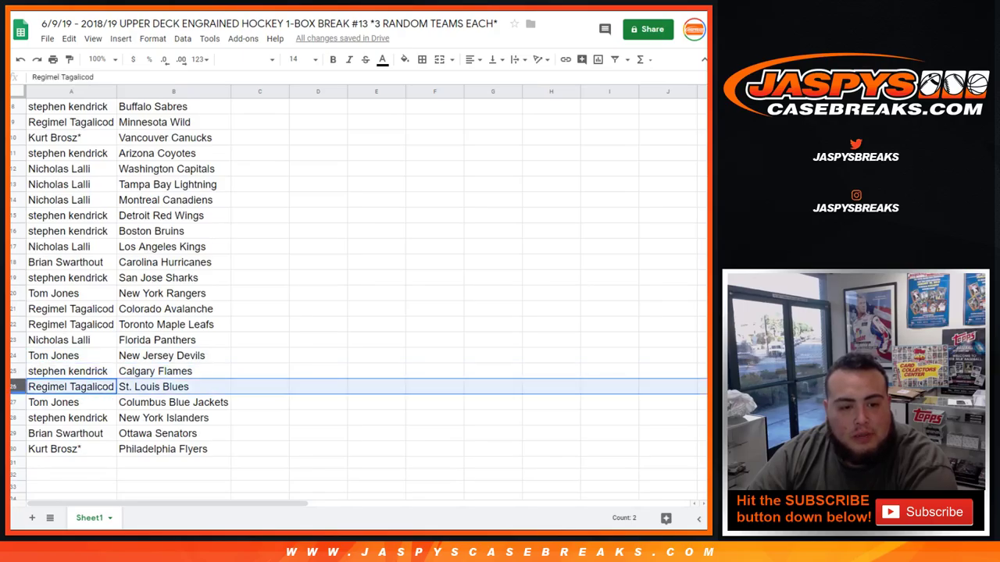
click(12, 402)
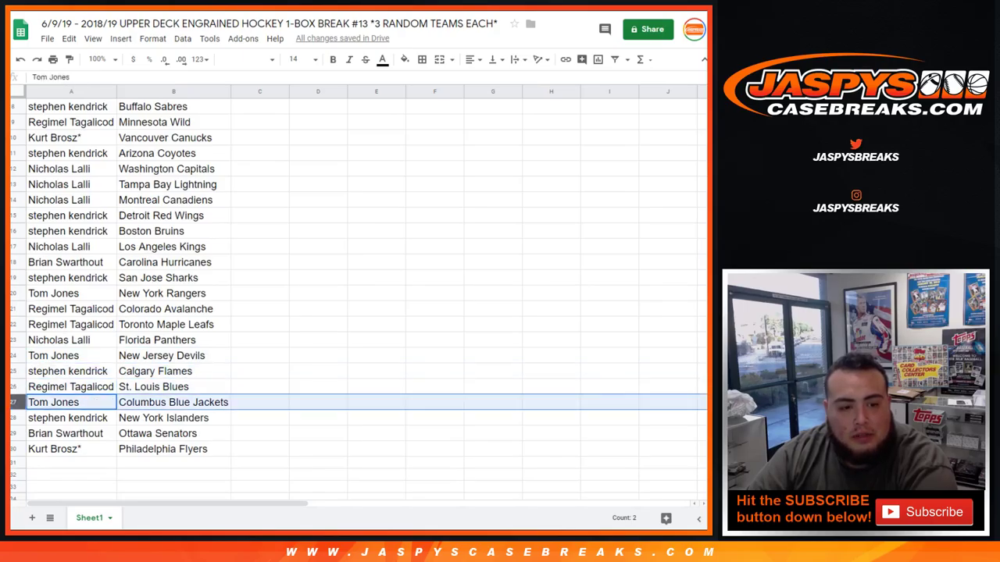
click(12, 418)
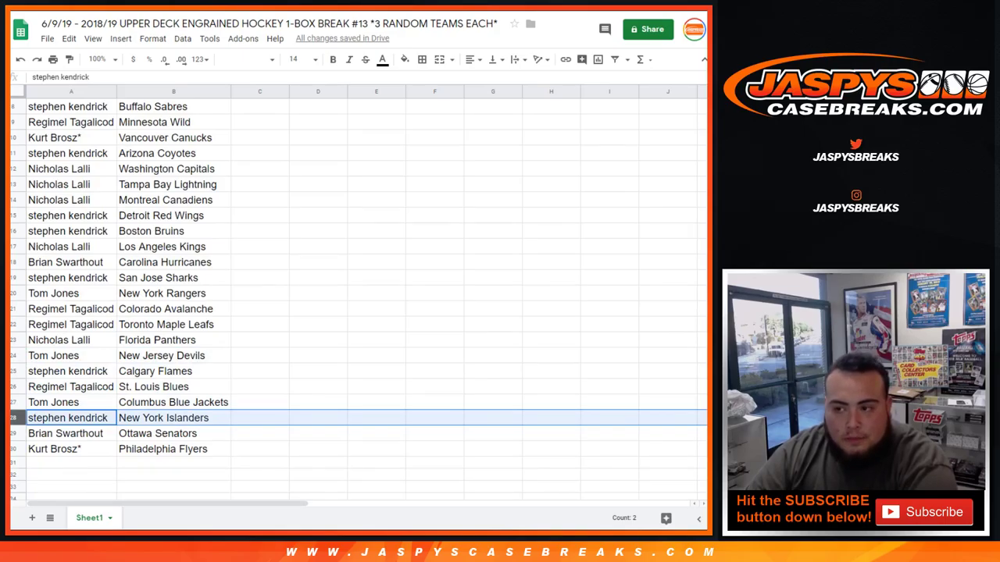
click(16, 433)
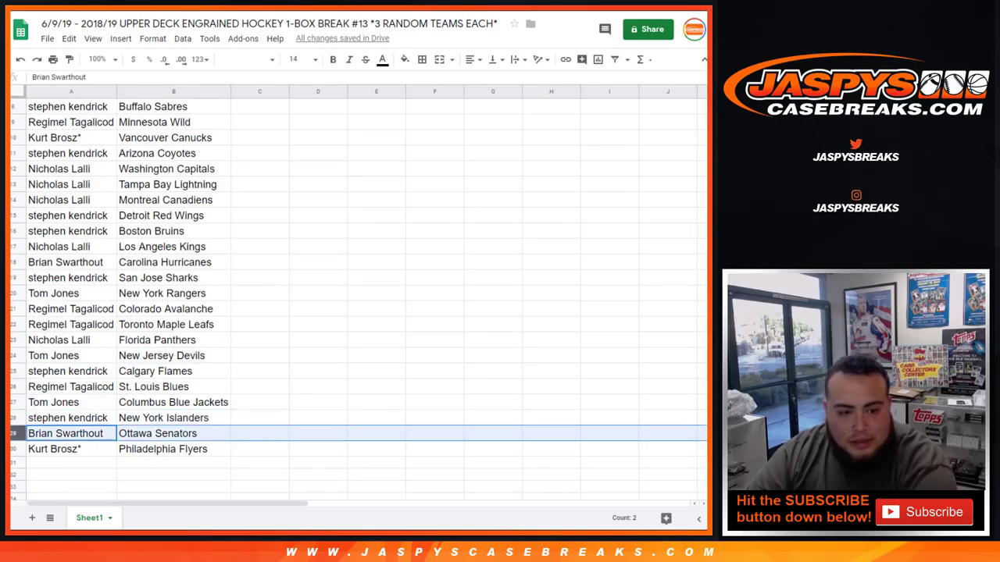
click(16, 449)
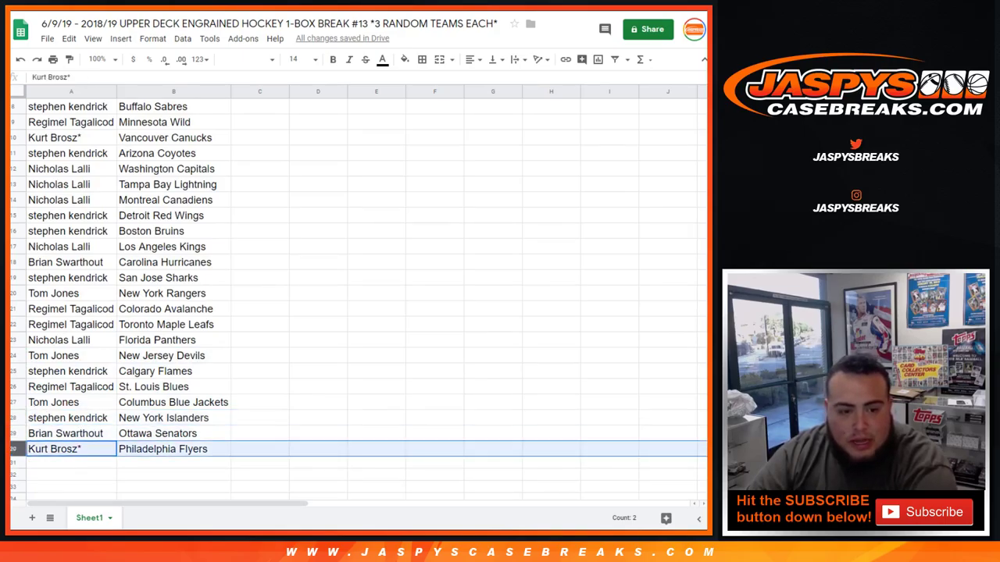
scroll(352, 297, up, 3)
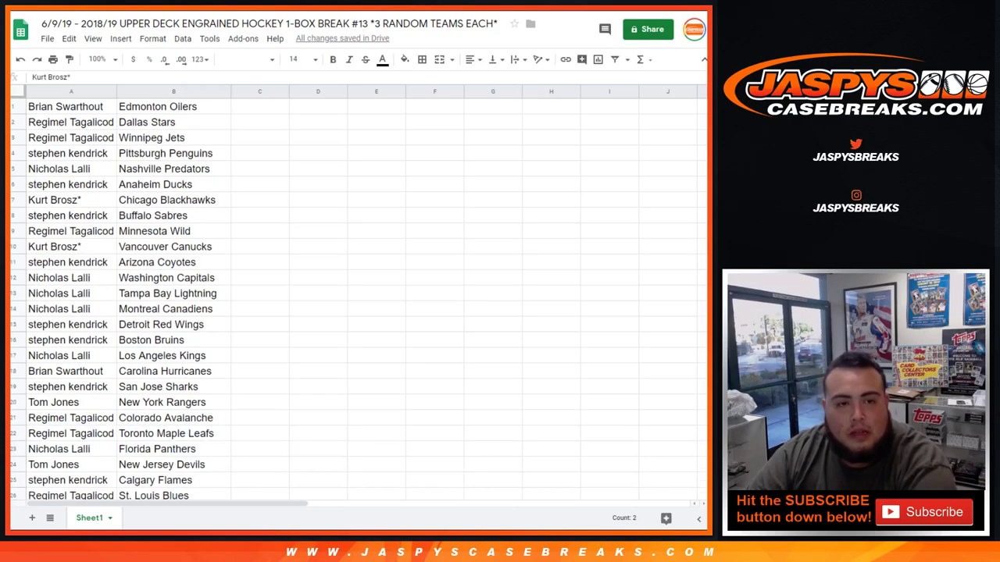
Step: Sort the sheet A→Z by team in column B and apply all borders to A1:B30
click(224, 91)
click(258, 360)
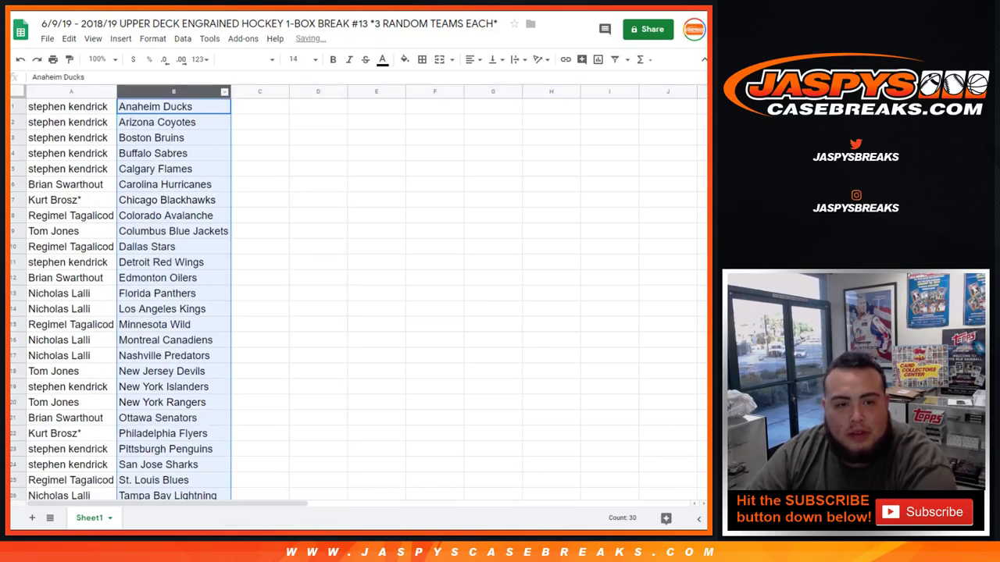
drag(68, 106, 172, 371)
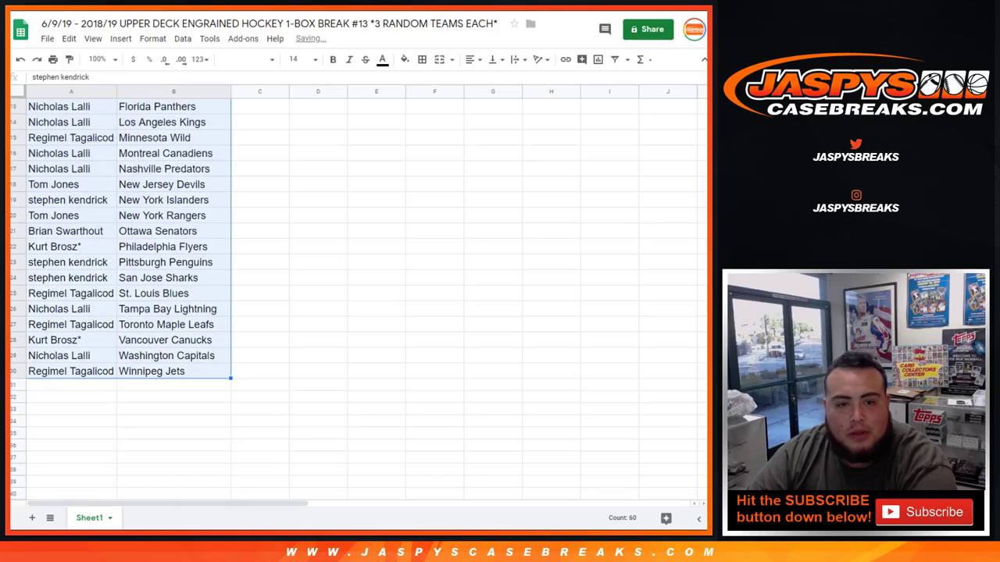
click(422, 60)
click(426, 82)
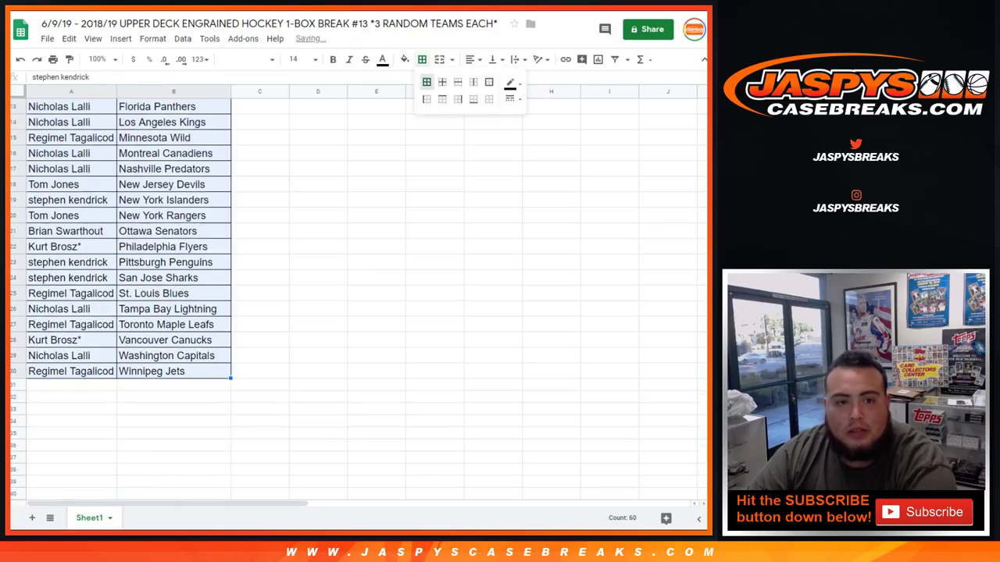
key(Escape)
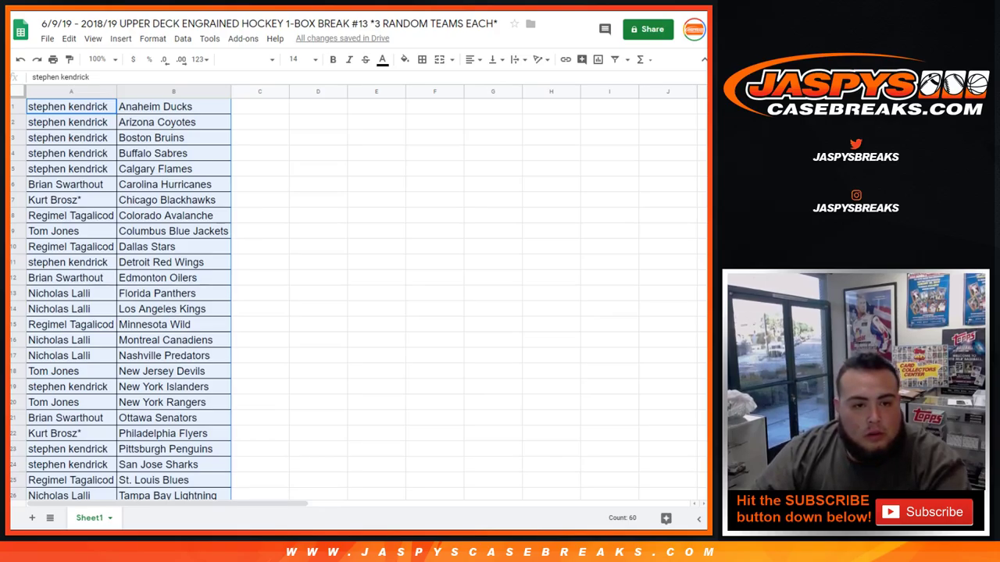
scroll(118, 300, down, 1)
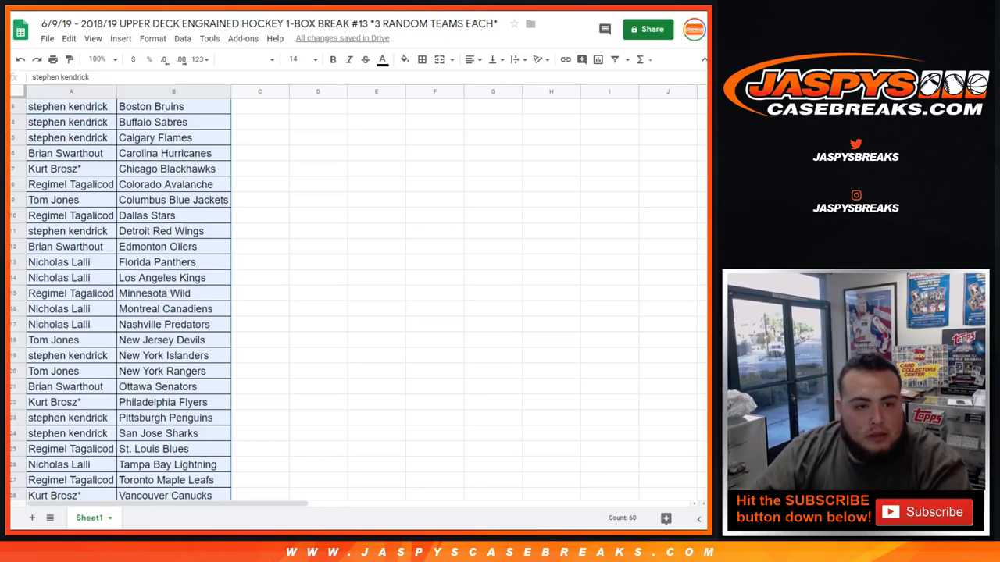
Step: Copy the traded customer's name, then enter a new owner in A11 for Detroit Red Wings marked '+'
right_click(89, 231)
click(117, 162)
key(Delete)
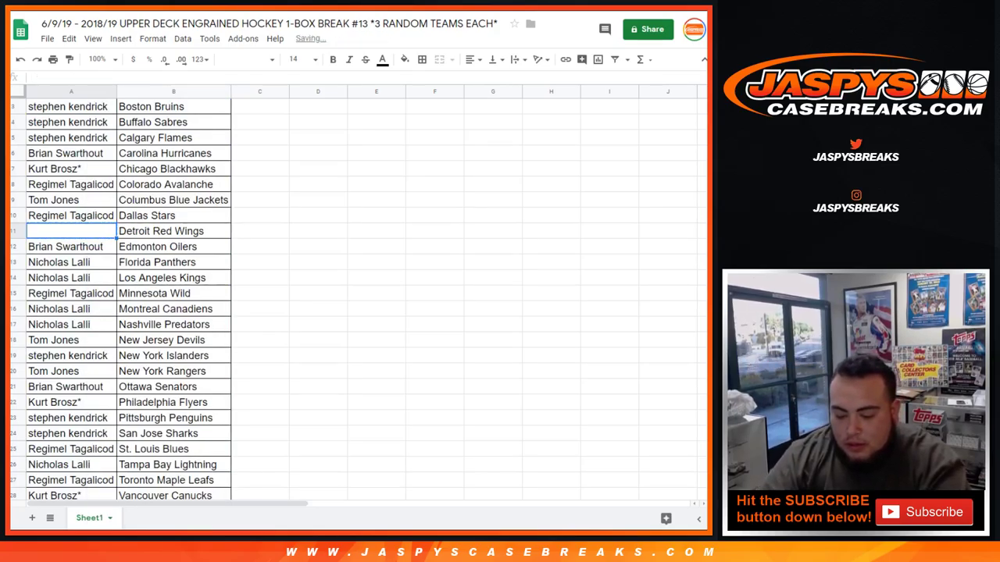
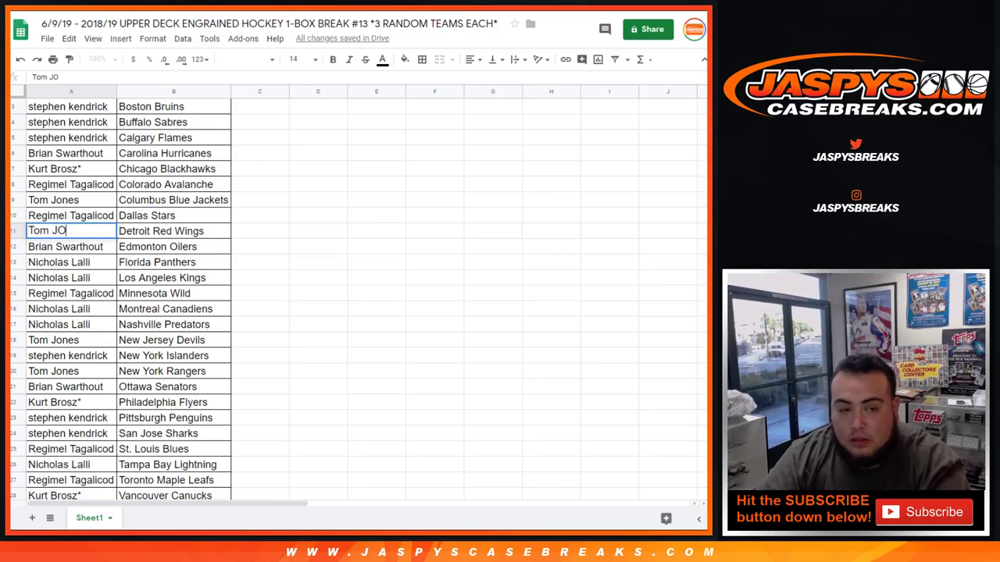
text(o)
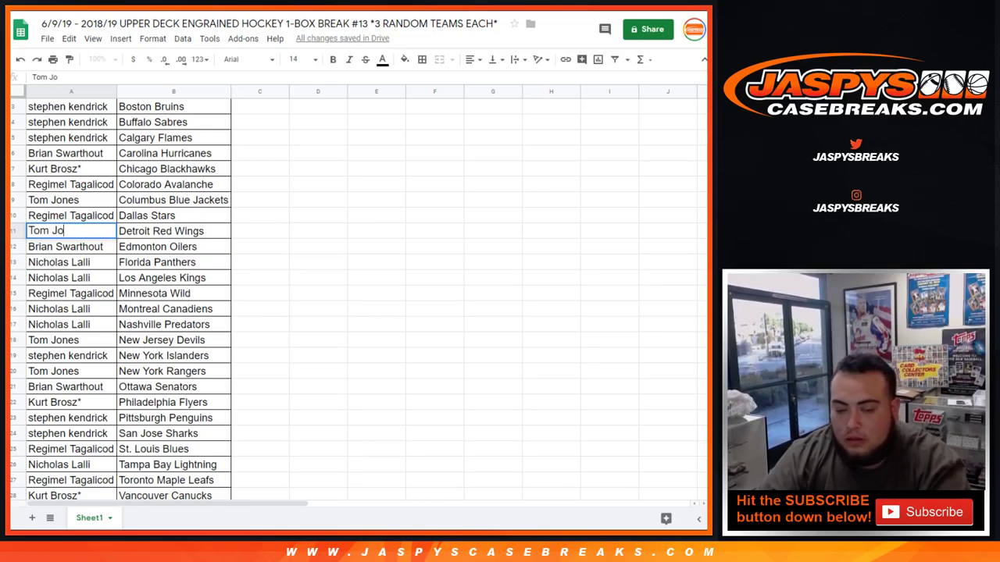
text(nes)
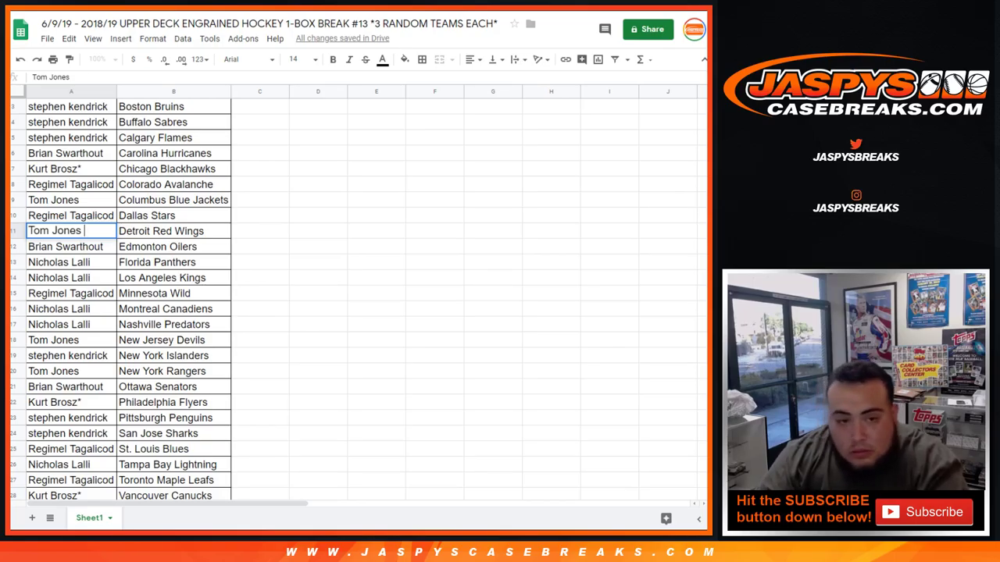
text(+)
key(Return)
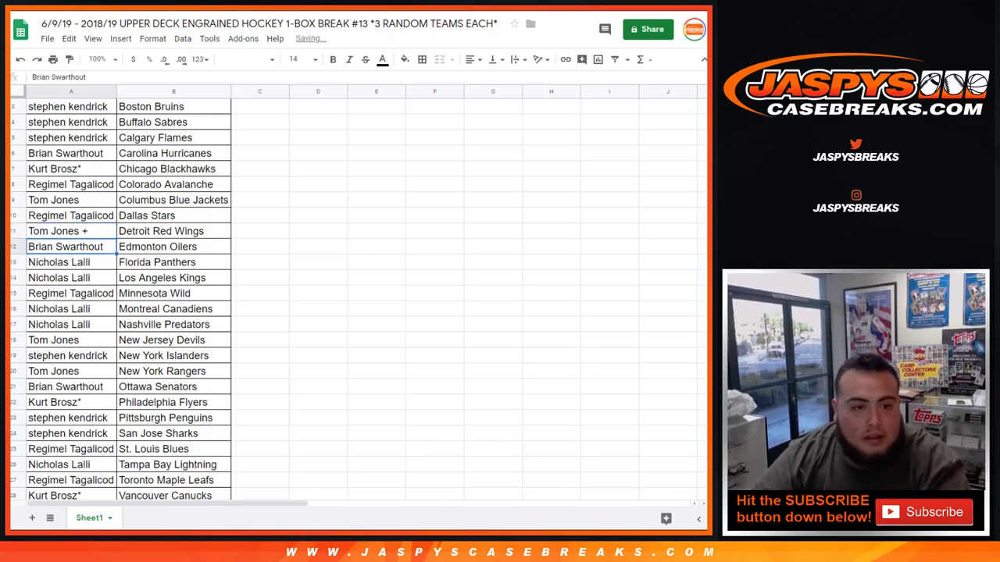
Step: Paste the traded customer into A20 for New York Rangers marked '+', and autofit column A
scroll(125, 296, down, 2)
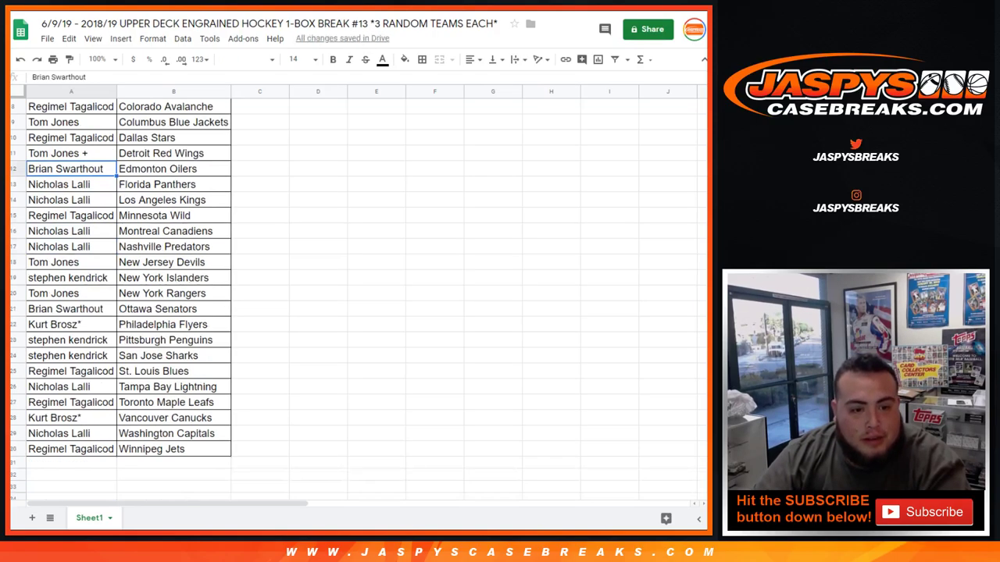
click(69, 293)
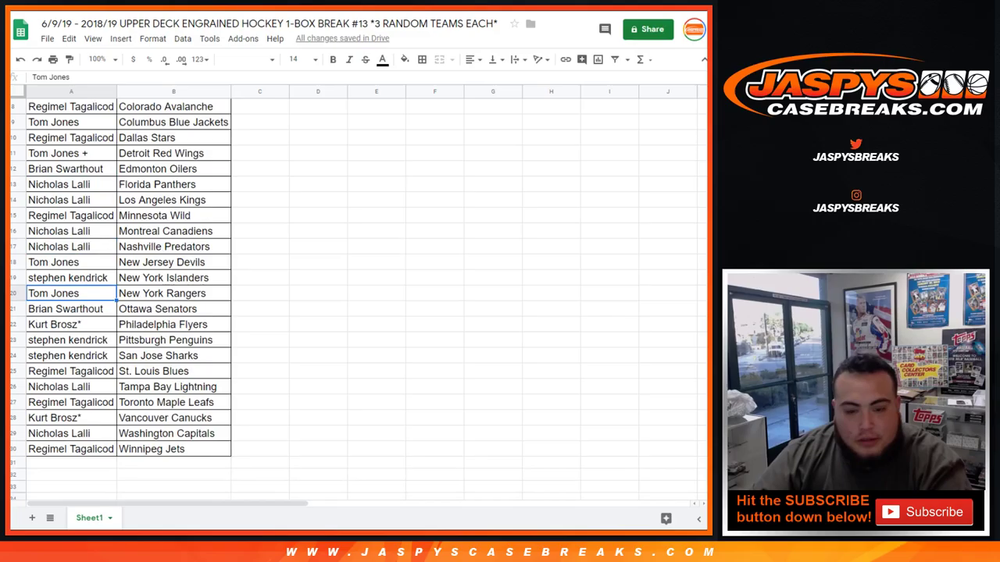
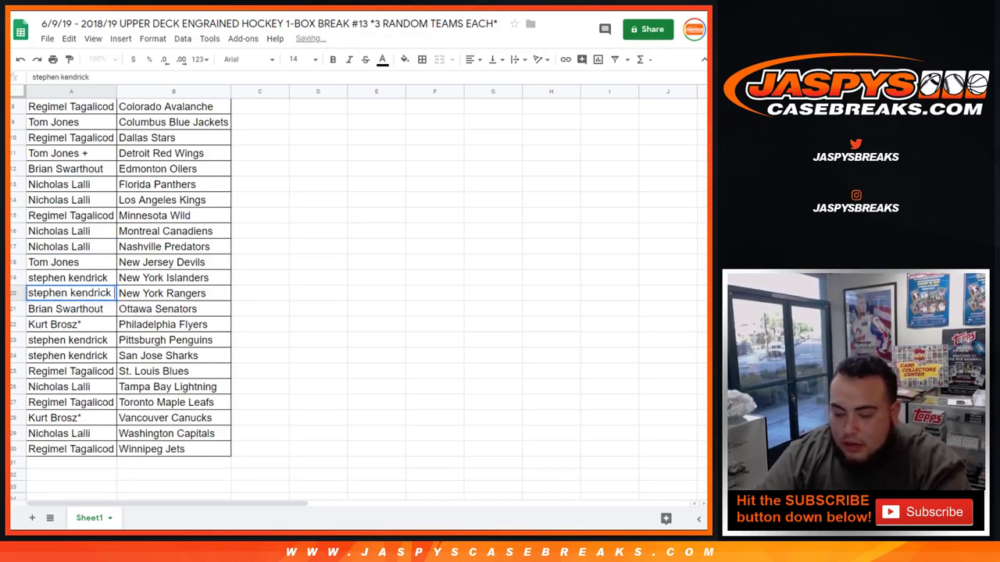
key(Return)
text(+)
key(Return)
scroll(125, 297, up, 3)
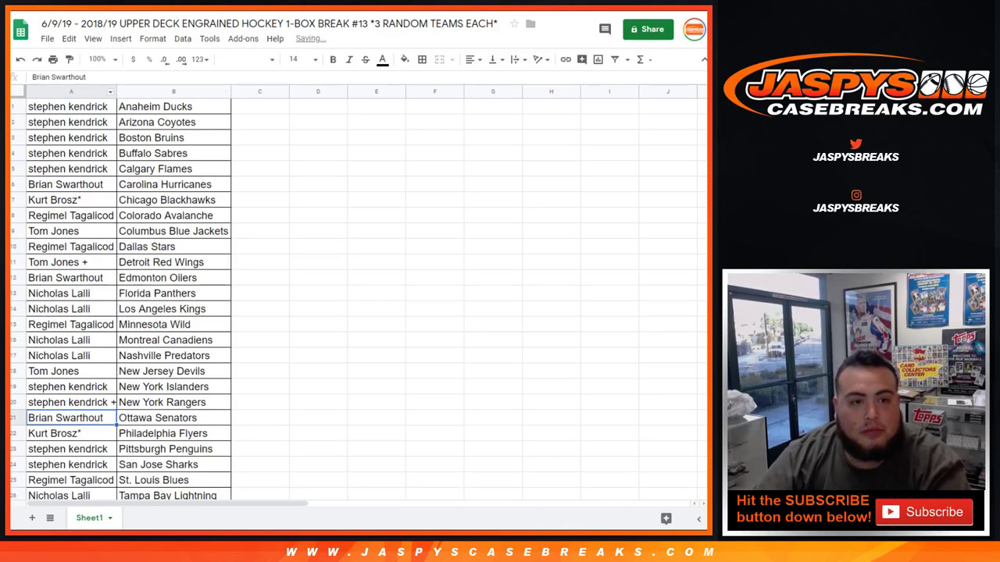
double_click(116, 91)
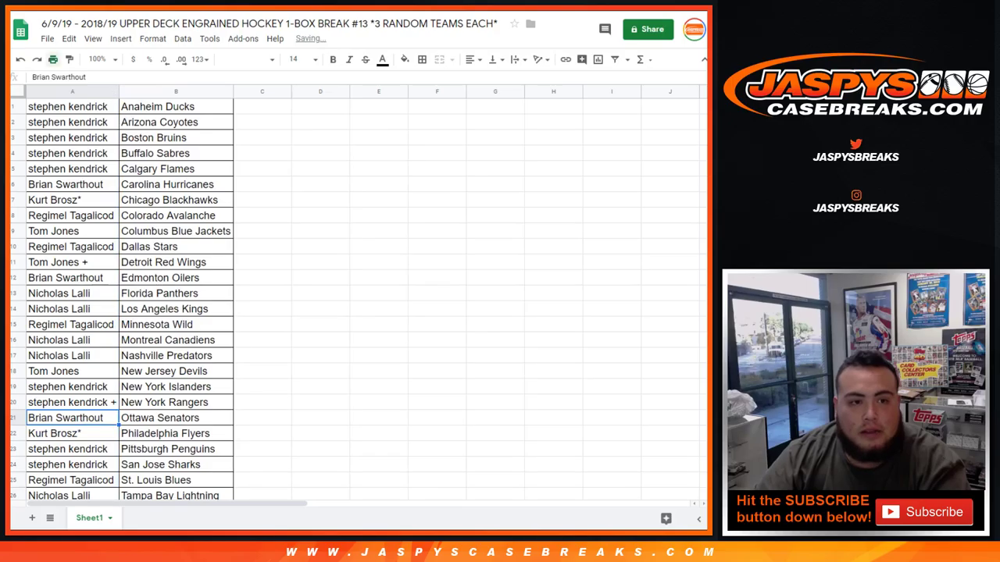
key(ctrl+p)
Step: Print the sheet in portrait with the workbook title as header, then return to the dice roller
click(633, 154)
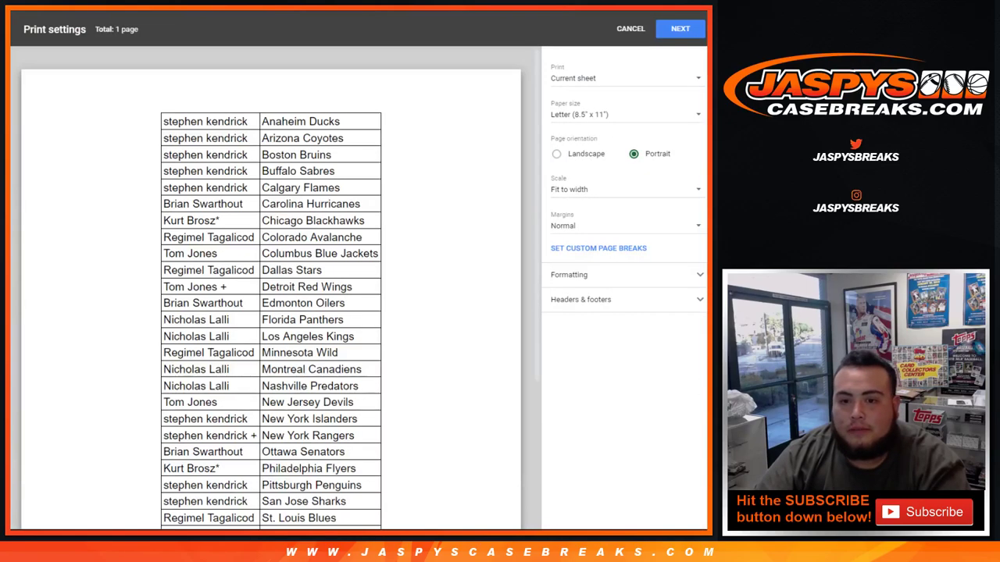
click(581, 299)
click(556, 345)
click(680, 28)
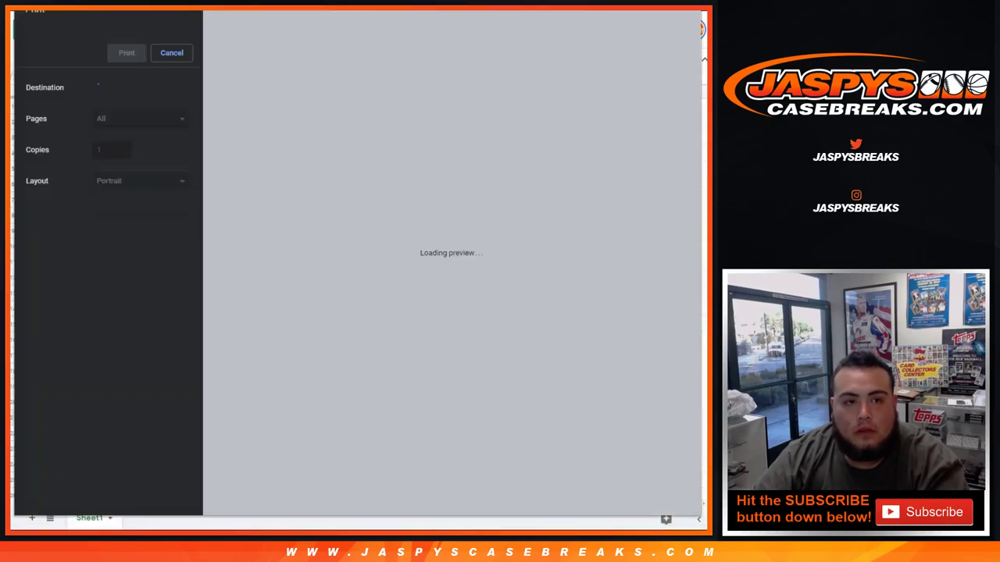
key(Escape)
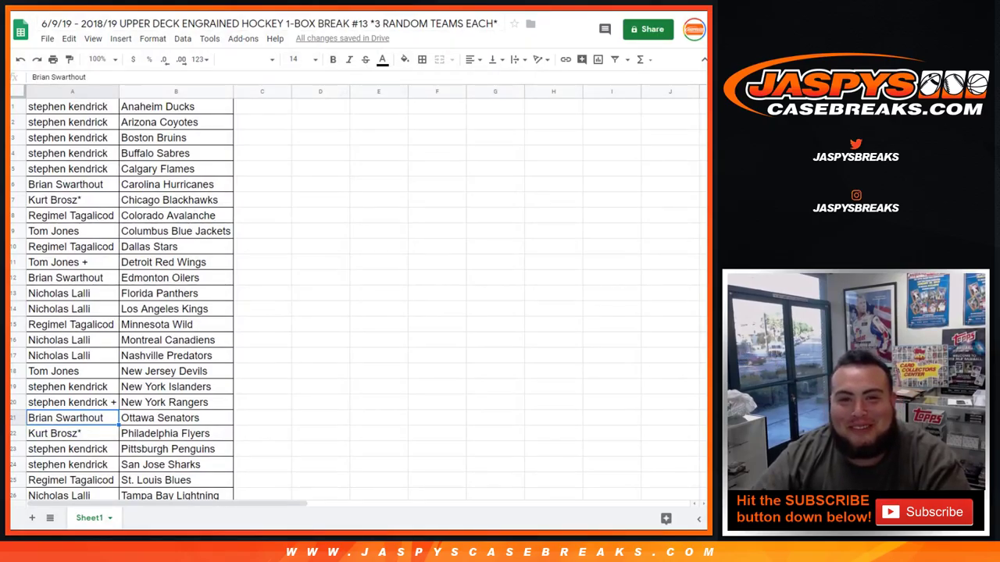
key(ctrl+Tab)
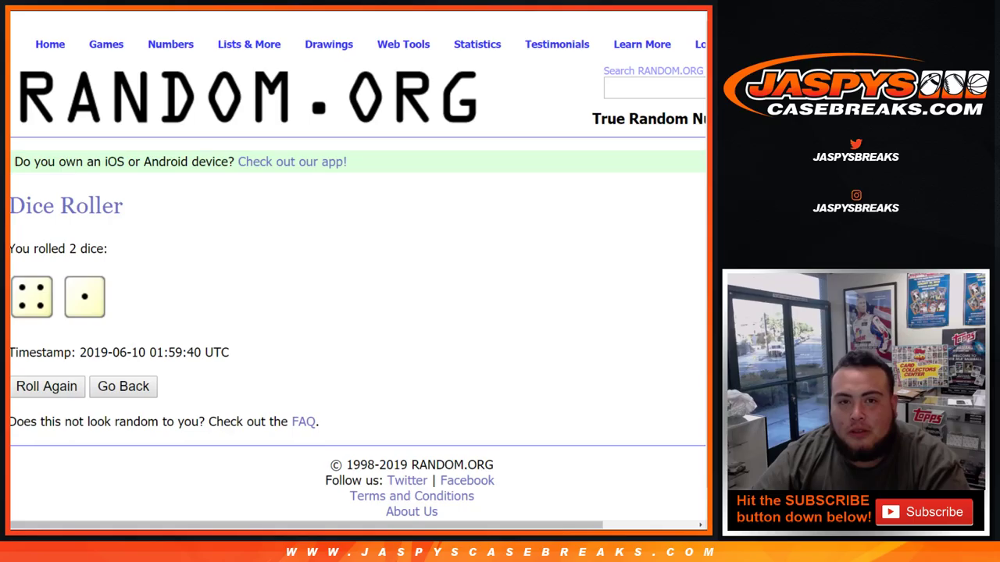
Step: Enter box numbers 1, 2, 3, 4, 5, 6, 9 and 10, one per line, in the List Randomizer
key(ctrl+Tab)
key(ctrl+t)
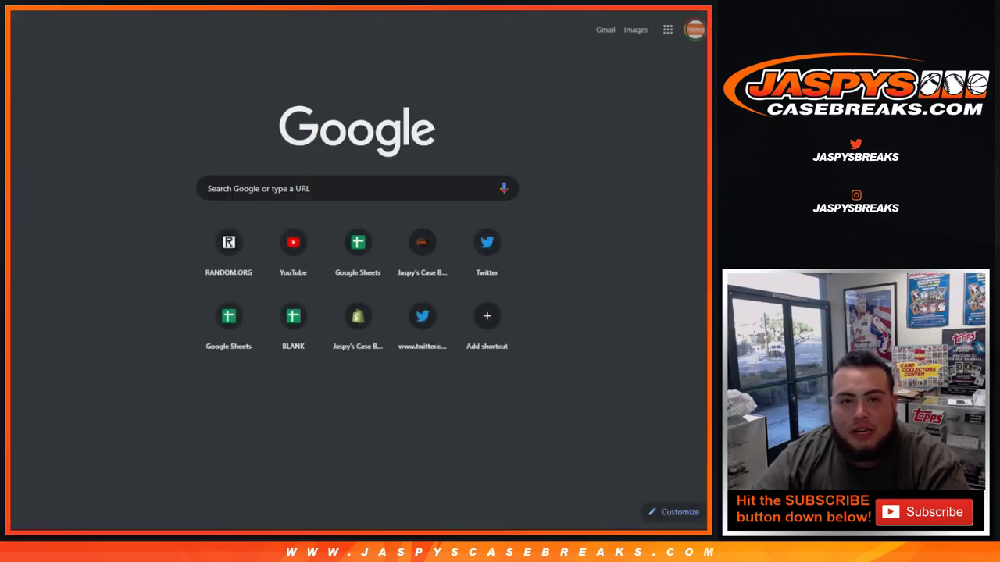
key(ctrl+Tab)
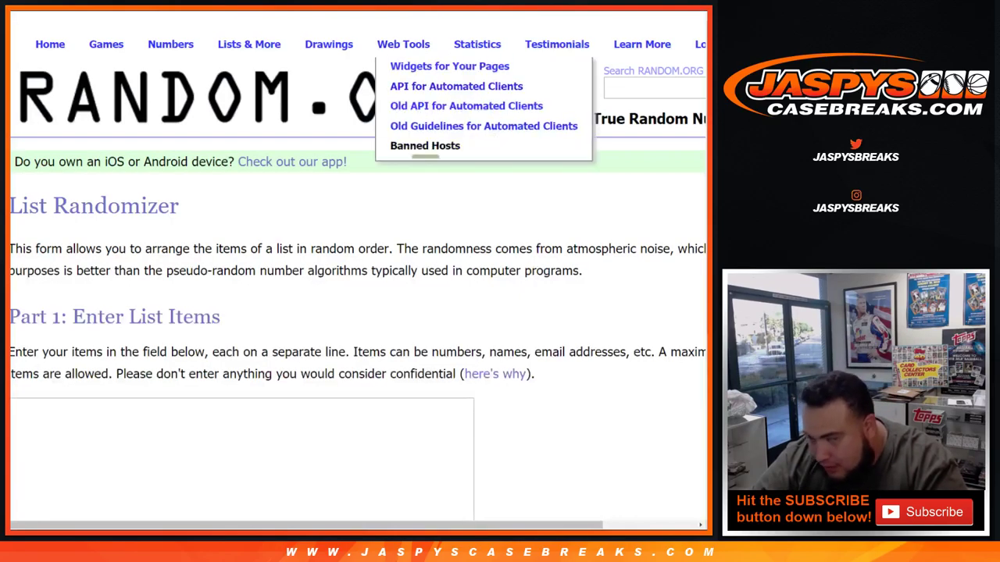
scroll(359, 270, down, 3)
text(1)
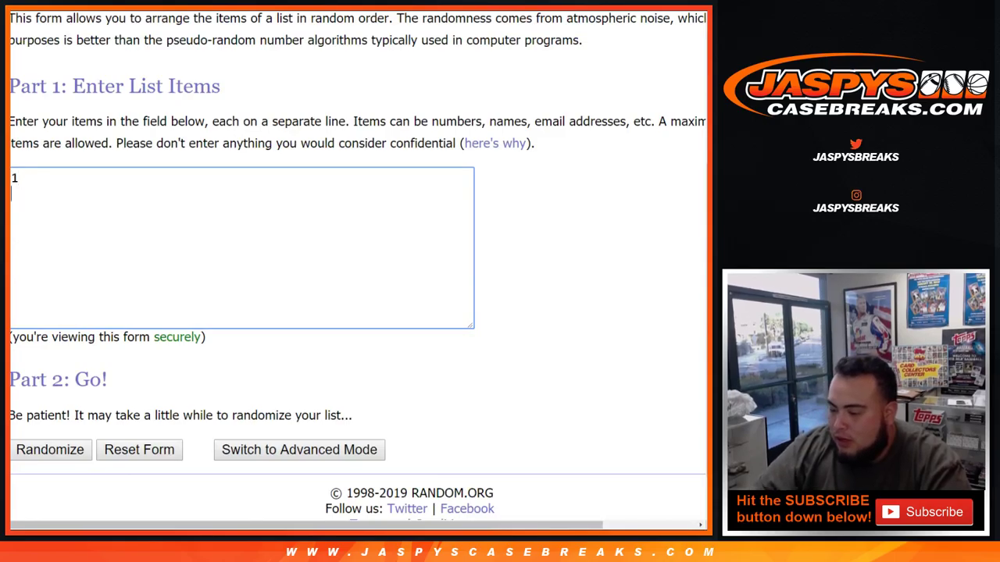
key(Return)
text(25)
key(BackSpace)
key(Return)
text(3)
key(Return)
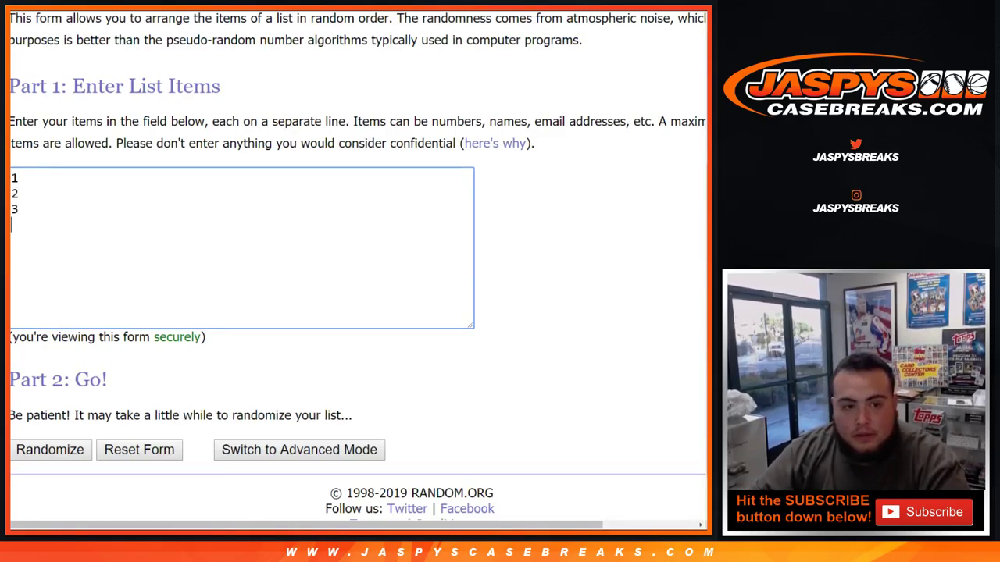
text(4)
key(Return)
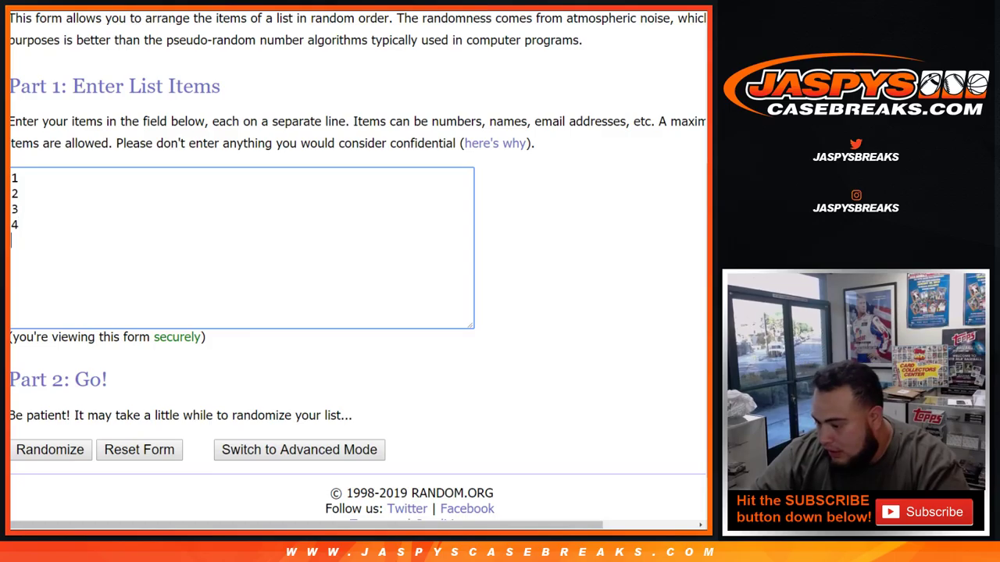
text(5)
key(Return)
text(6)
key(Return)
text(9)
key(Return)
text(10)
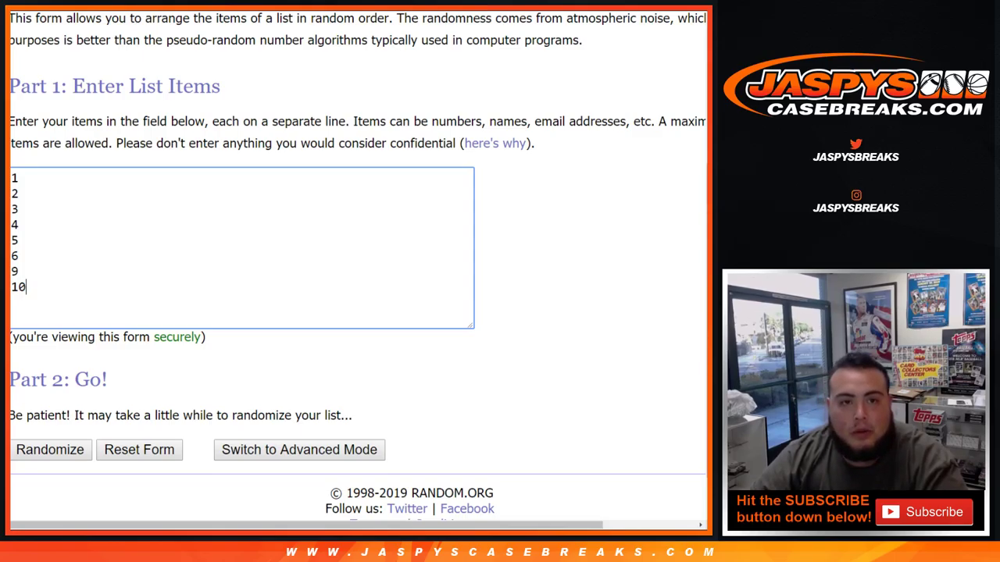
Step: Compare the filled number list against the dice roll result of 5
key(ctrl+Tab)
key(ctrl+shift+Tab)
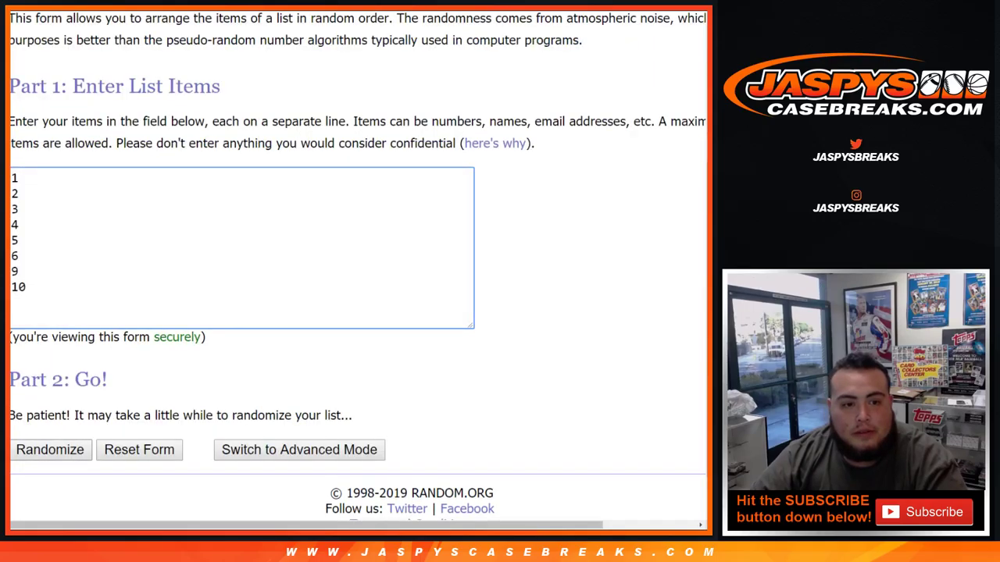
key(ctrl+Tab)
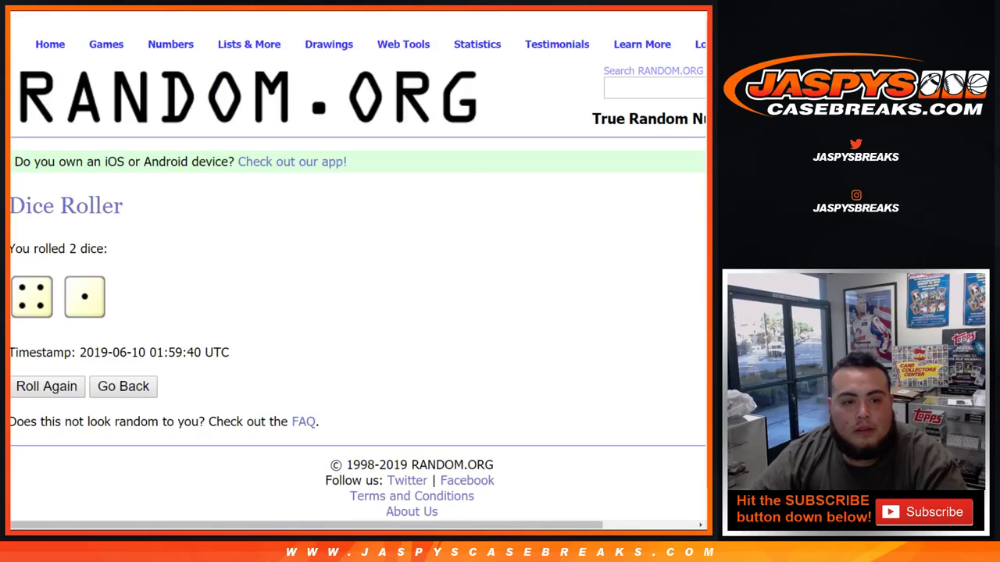
key(ctrl+shift+Tab)
Step: Shuffle the box list five times to 2, 9, 1, 6, 3, 5, 10, 4, highlighting the count and first number
key(Tab)
key(Return)
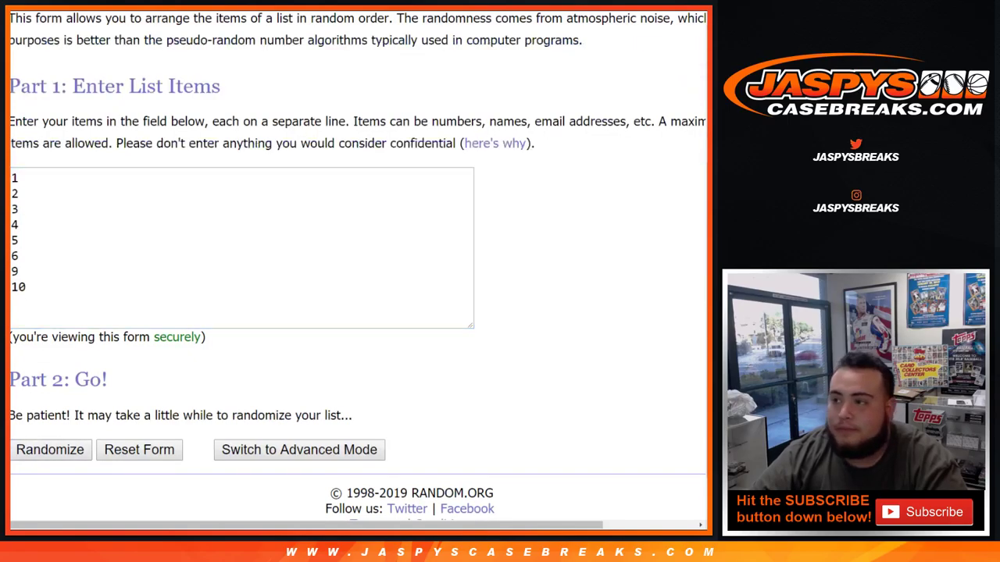
scroll(35, 395, down, 3)
click(34, 396)
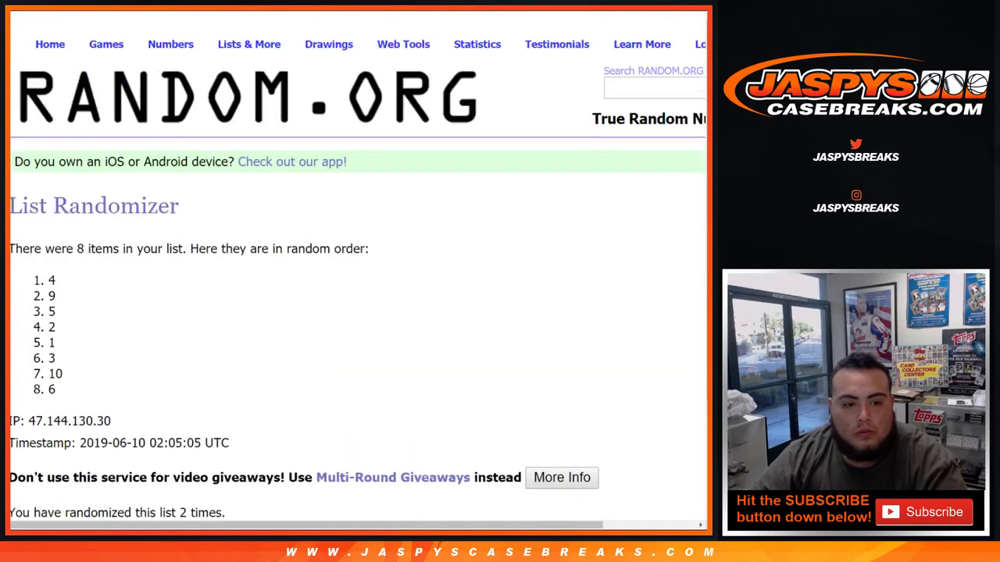
scroll(34, 395, down, 4)
click(34, 396)
scroll(35, 397, down, 4)
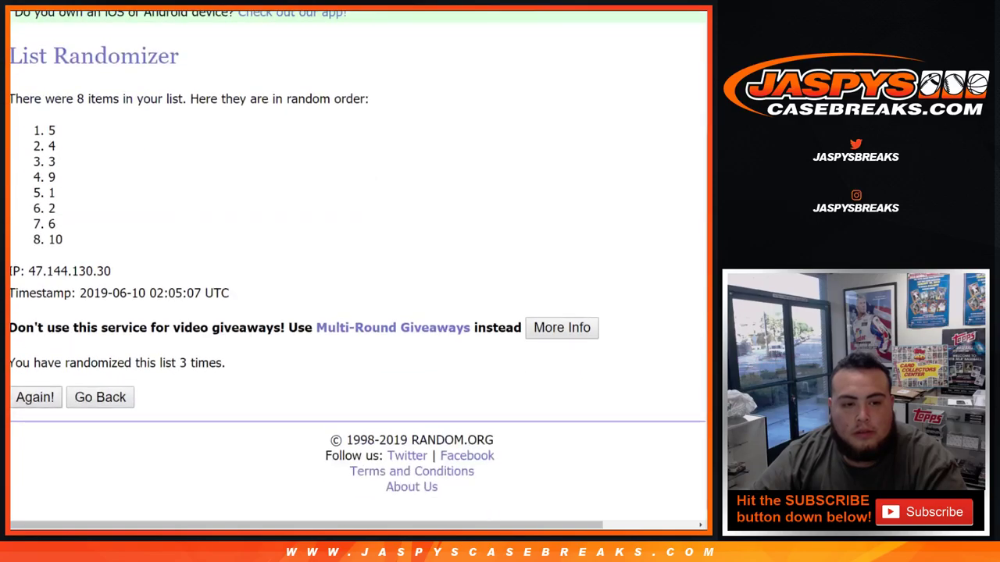
click(34, 397)
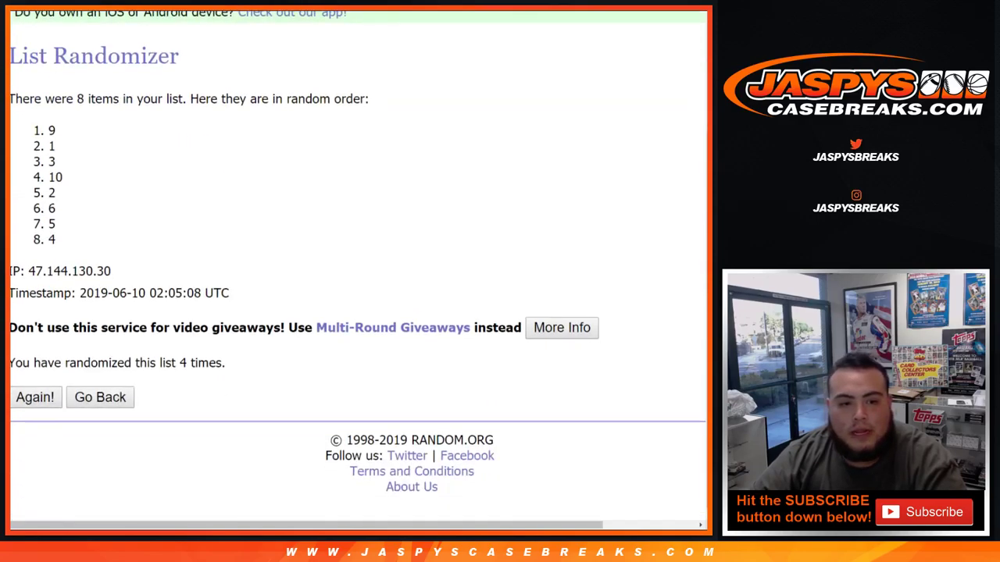
click(35, 396)
drag(175, 362, 226, 362)
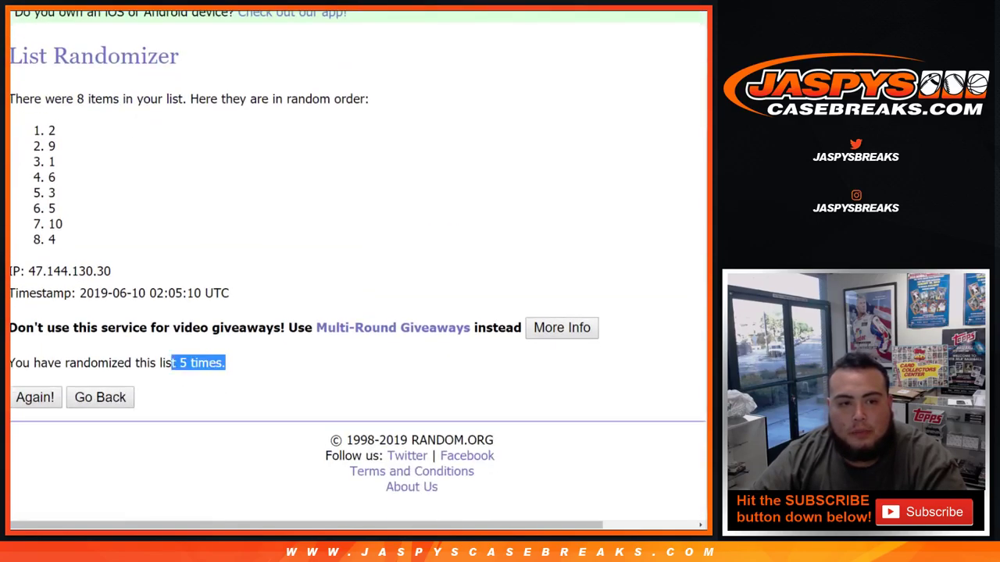
double_click(51, 130)
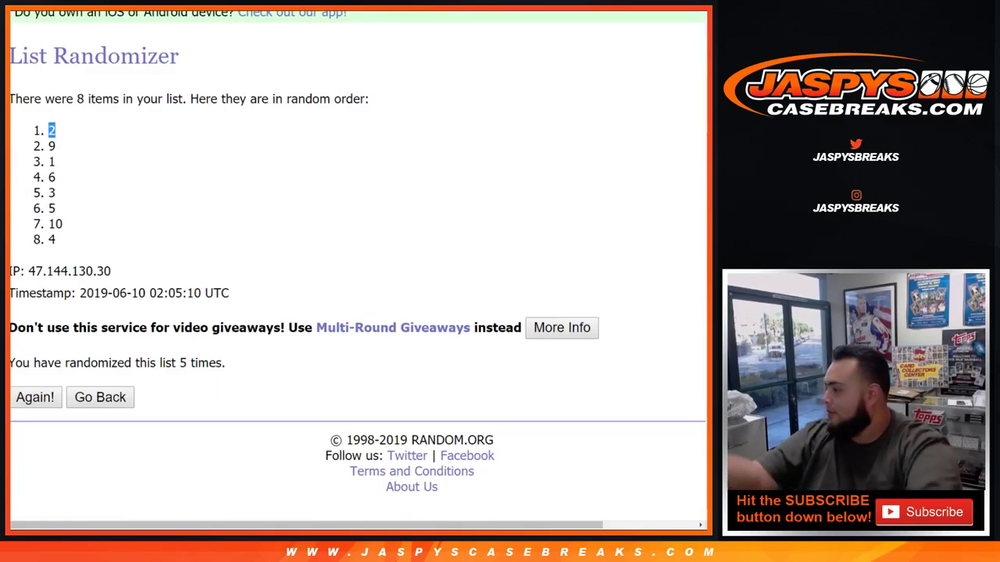